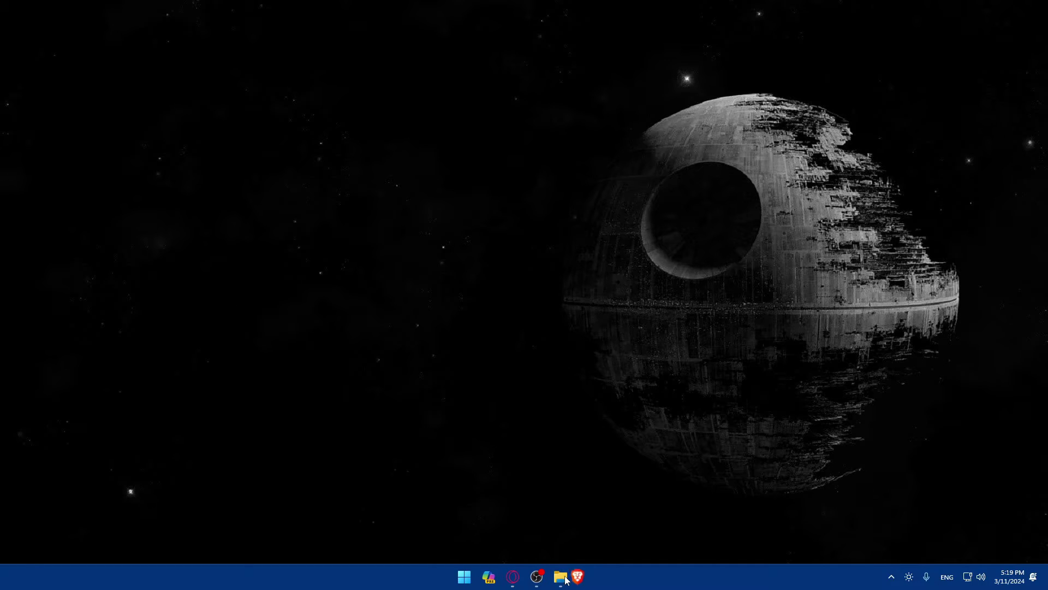
Step: Open the Brave browser and go to spotify.com
mouse_move(595, 578)
mouse_down()
mouse_move(488, 580)
mouse_move(589, 578)
mouse_up()
click(590, 577)
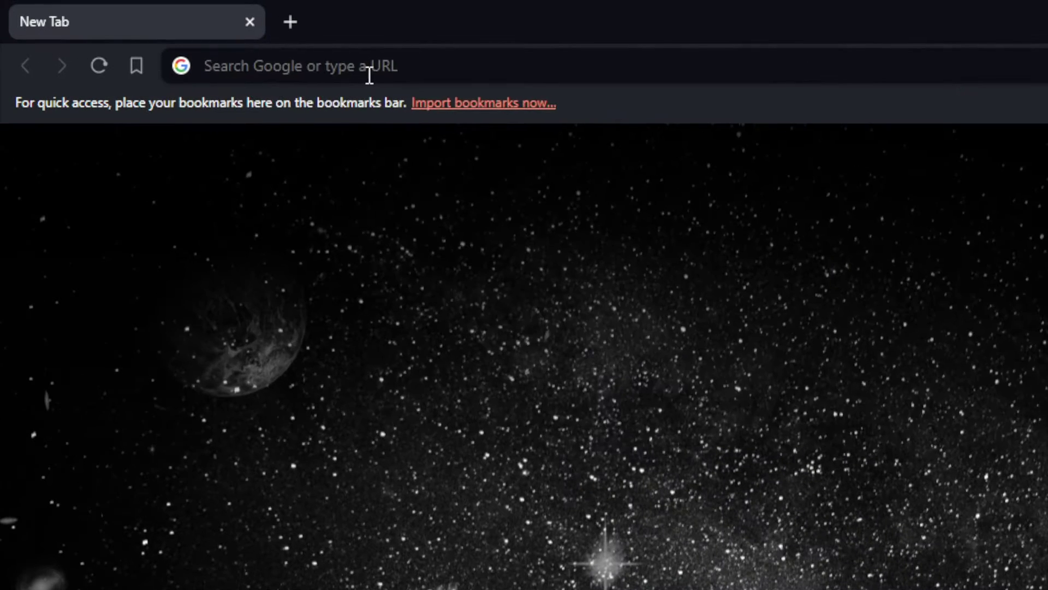
click(184, 37)
text(spoti)
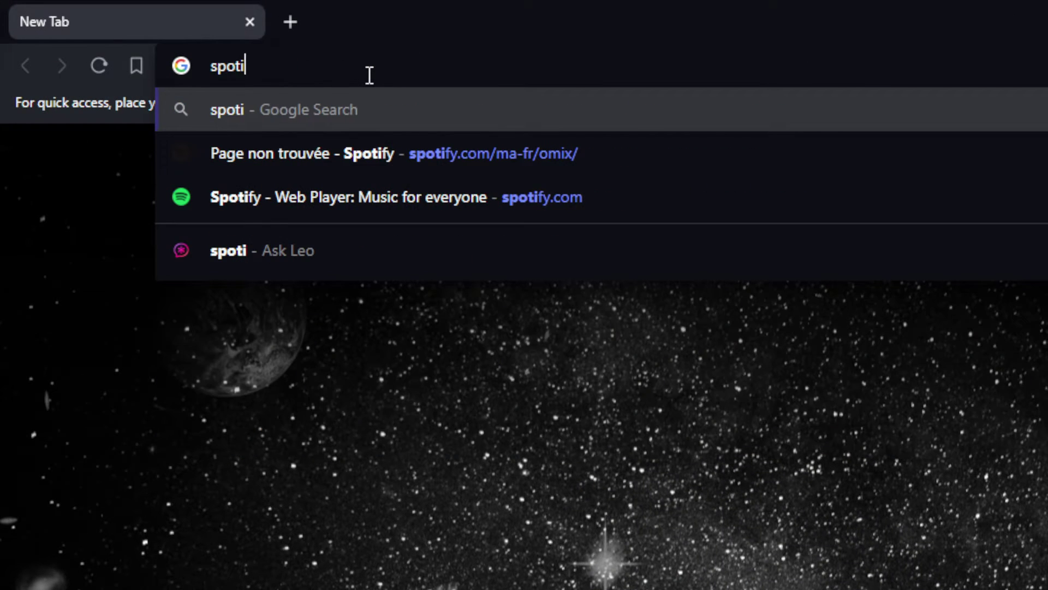
text(fy.com)
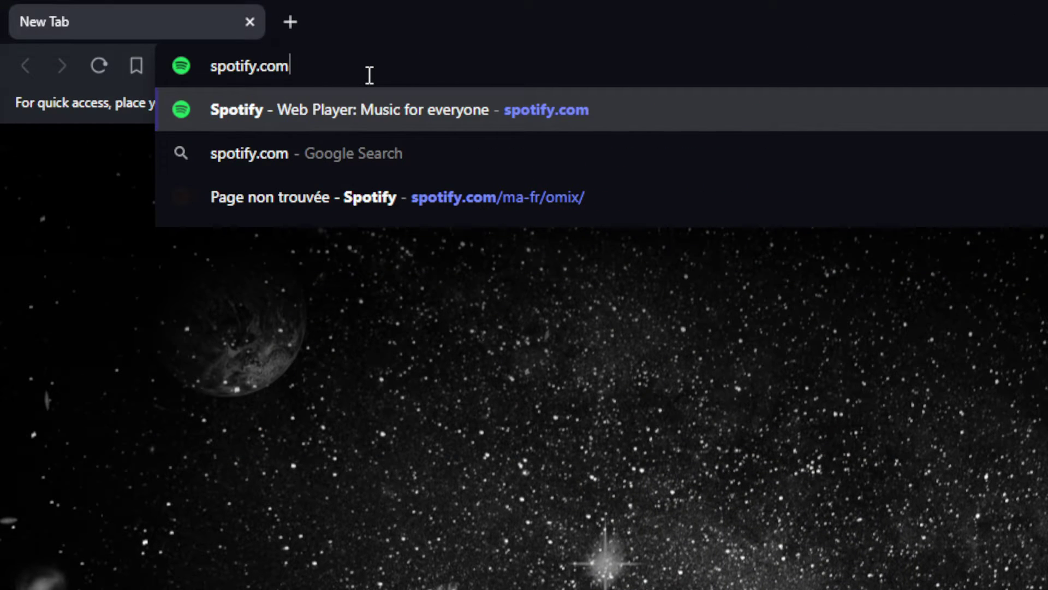
key(BackSpace)
text(m)
key(Return)
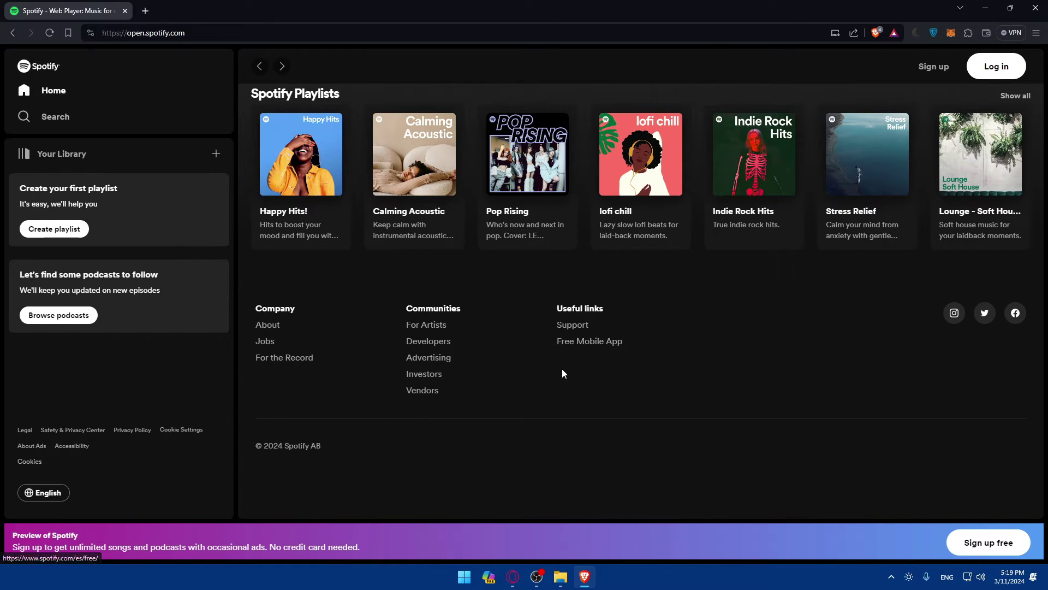
Step: Open Spotify's login page, review the login methods and view the account sign-up page
click(987, 73)
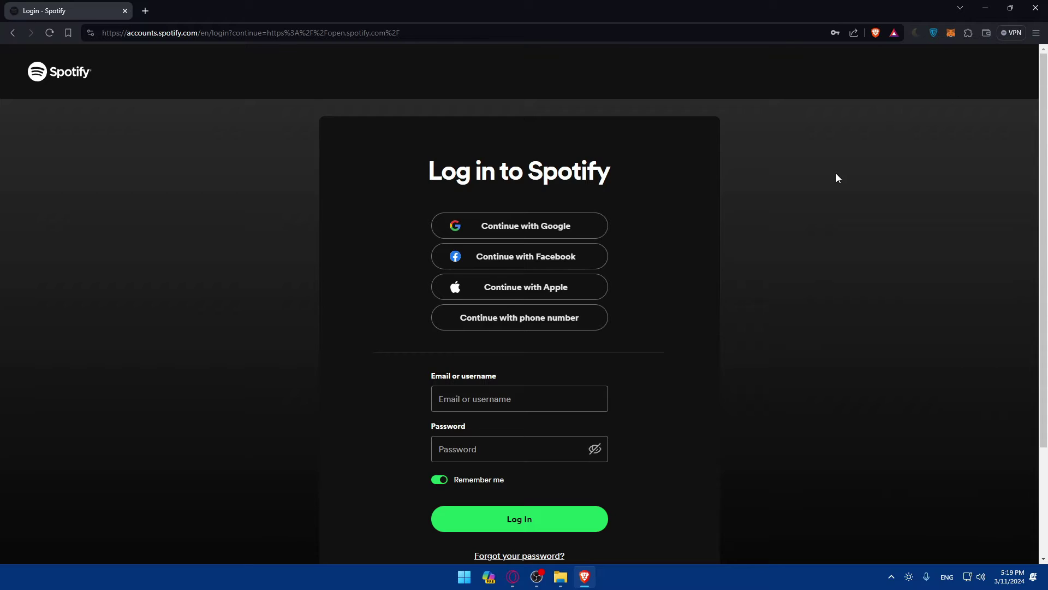
scroll(793, 197, down, 2)
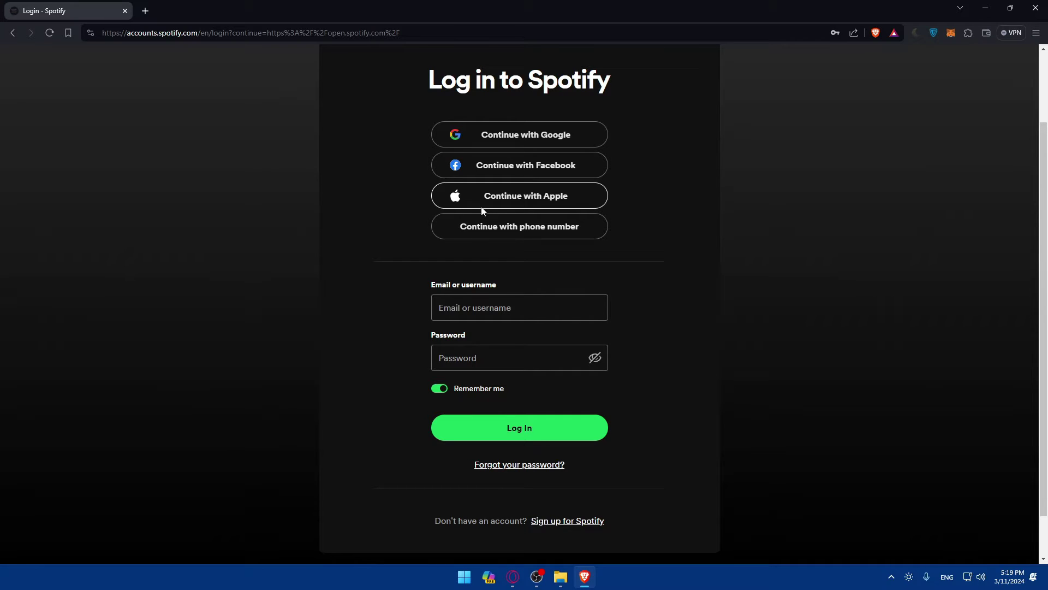
click(571, 526)
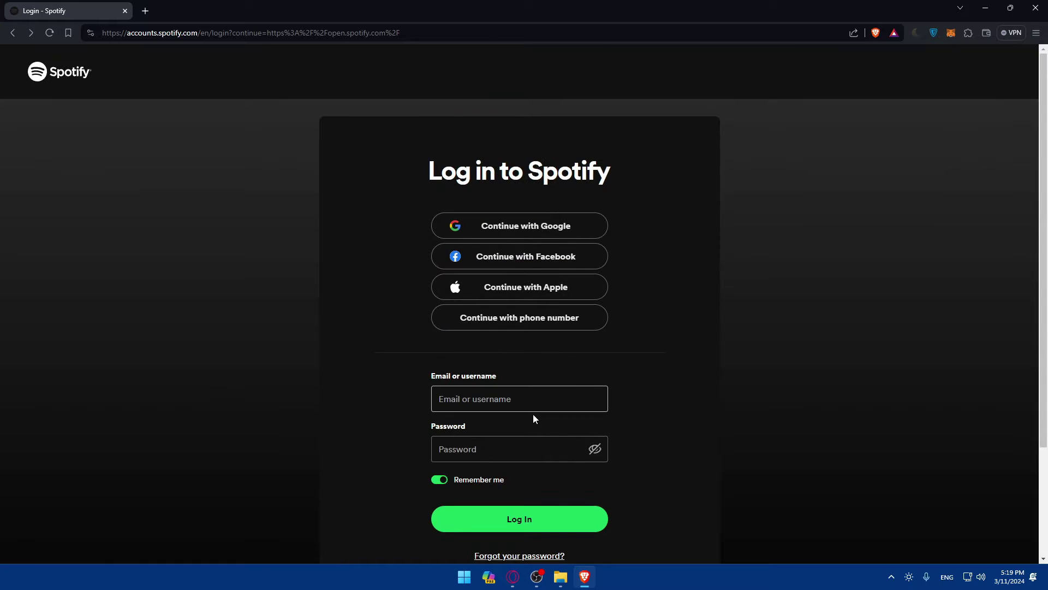
Step: Try to log in with the browser's saved e-mail and account password
click(529, 408)
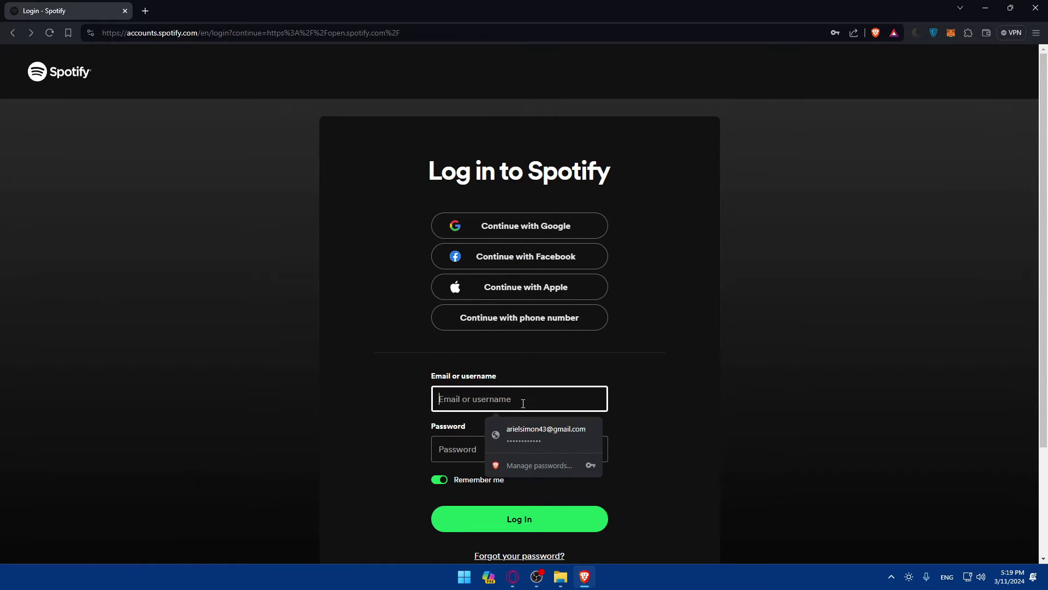
click(515, 435)
click(551, 525)
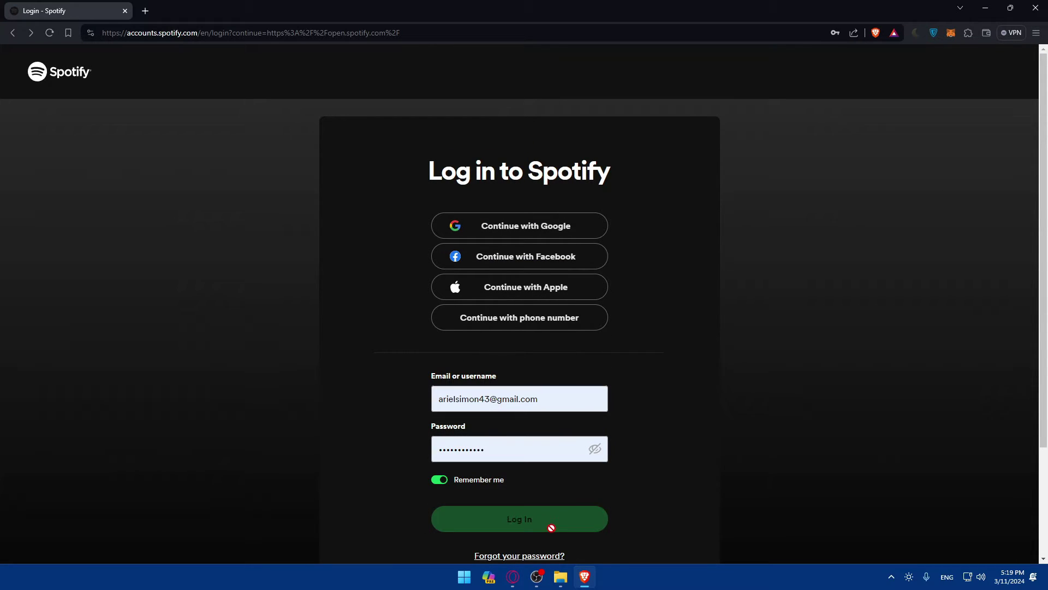
scroll(480, 431, down, 1)
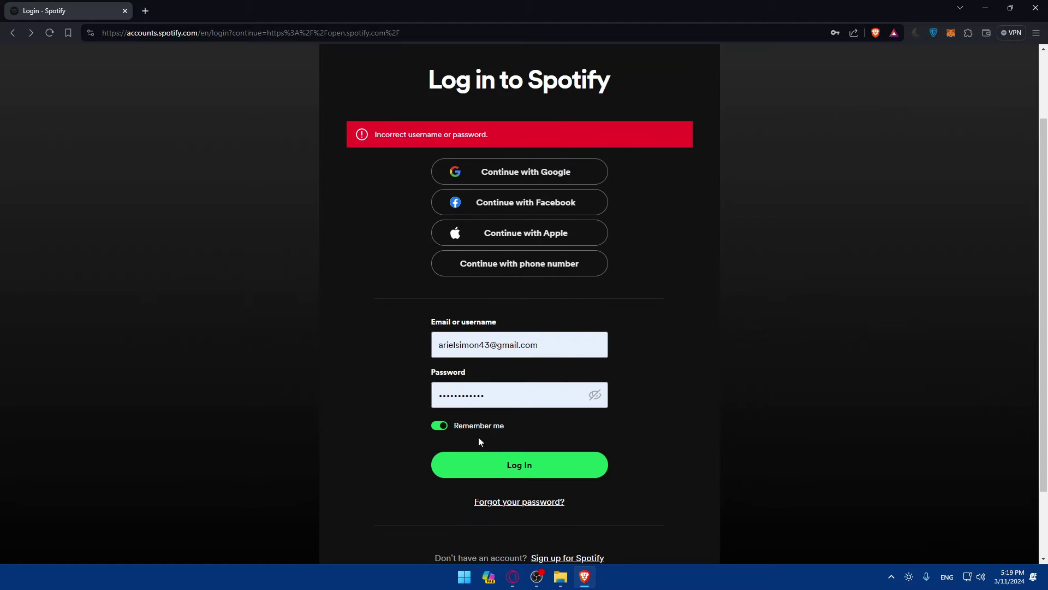
scroll(483, 415, up, 2)
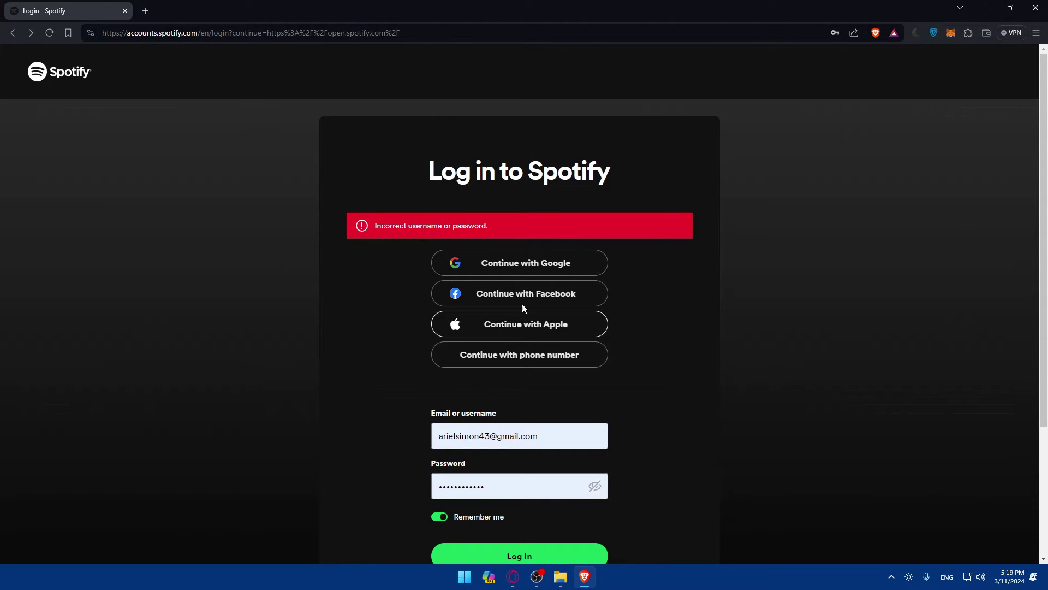
scroll(524, 294, down, 2)
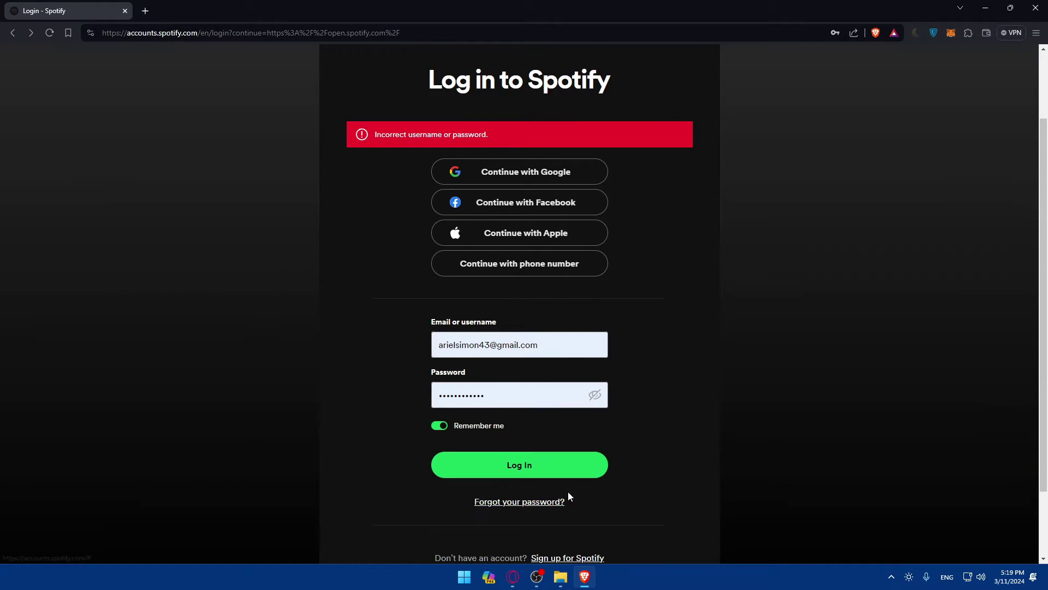
Step: Go to the Spotify sign-up page and sign up with Google, choosing the second listed Google account
scroll(565, 490, down, 2)
click(551, 473)
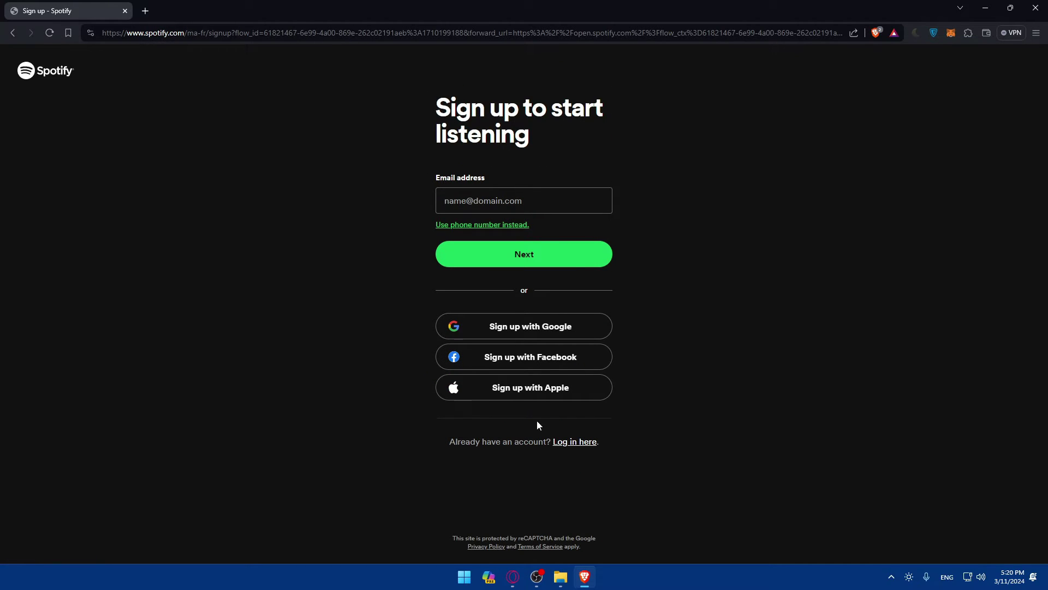
click(512, 340)
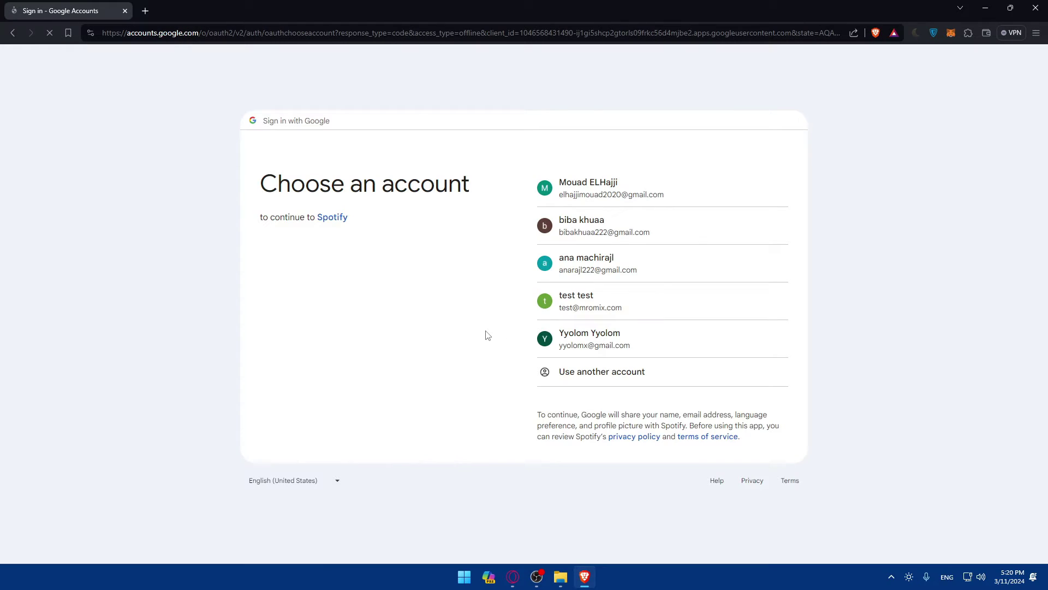
click(593, 239)
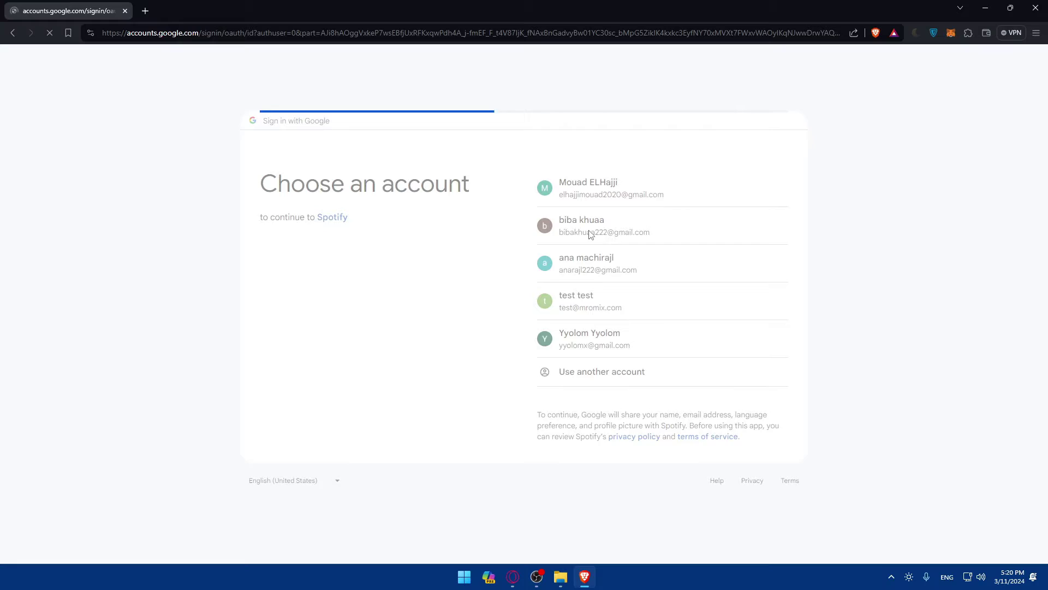
Step: Review the Google consent text, open Spotify's Privacy Policy and Terms of Service separately, skim the privacy policy and close both
drag(536, 247, 764, 247)
click(764, 247)
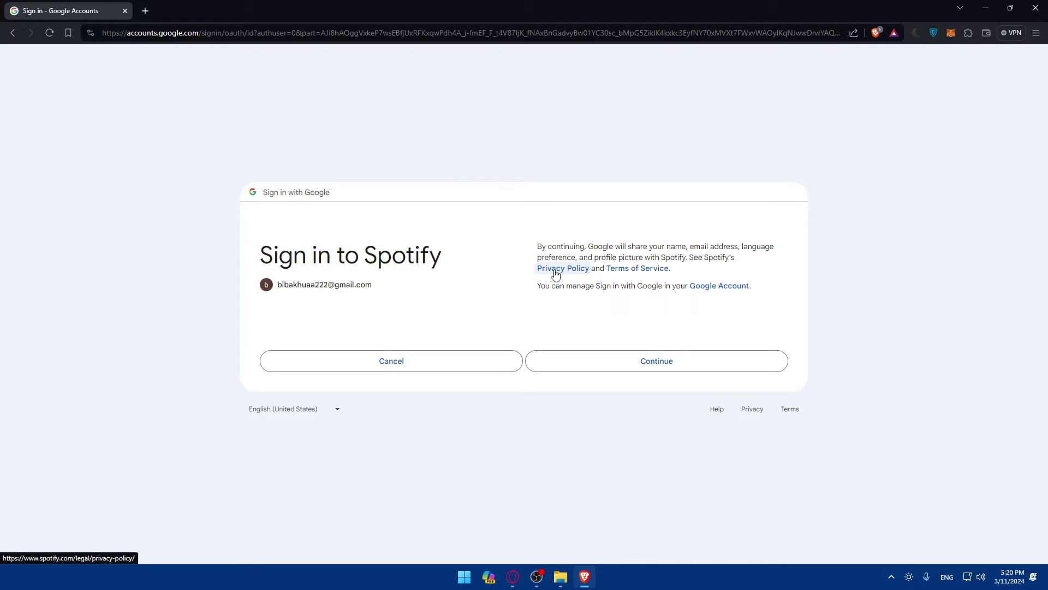
ctrl+click(662, 269)
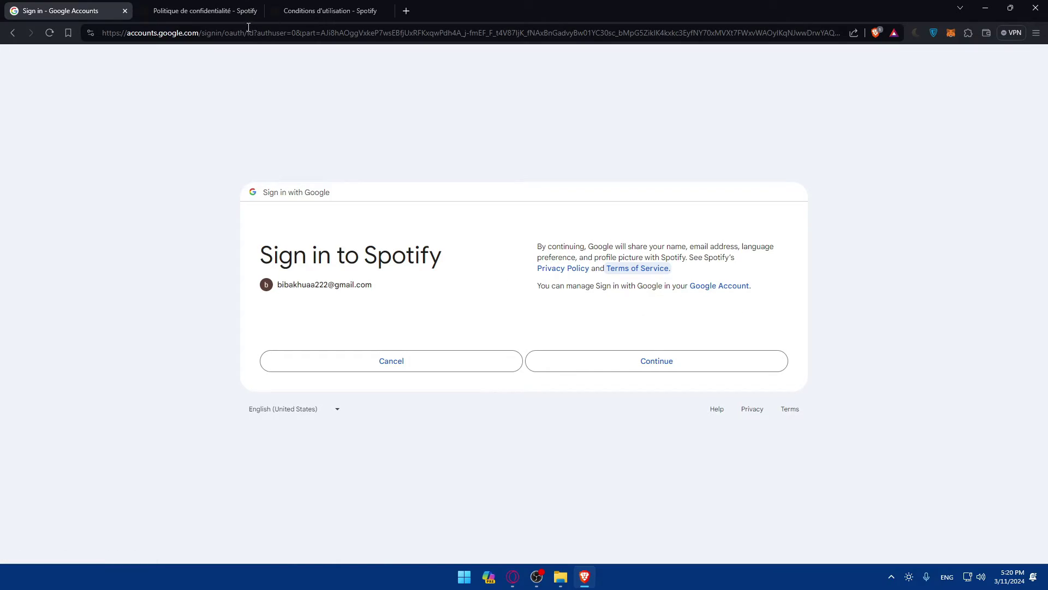
click(241, 11)
scroll(417, 230, down, 20)
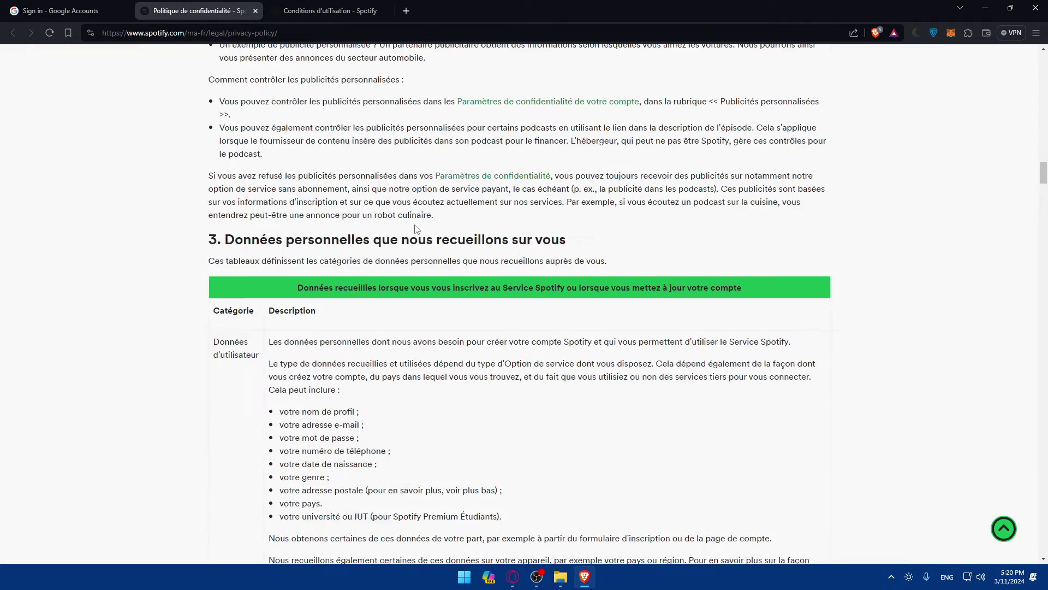
scroll(416, 229, down, 10)
key(ctrl+w)
key(ctrl+w)
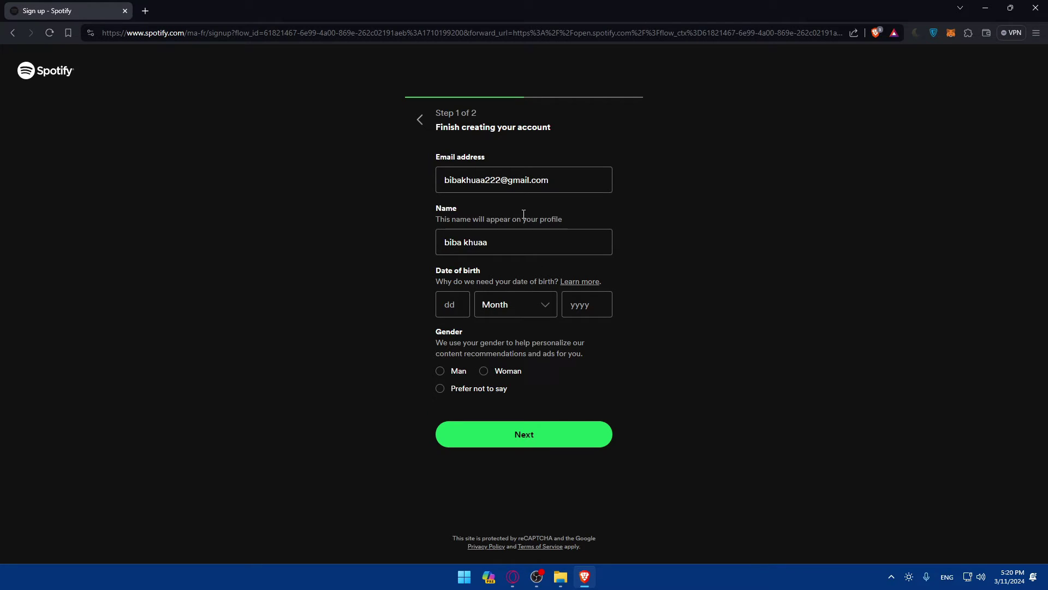
Step: Fill in the date of birth, set the gender to Man and continue to the Terms & Conditions step
click(505, 244)
key(ctrl+a)
click(591, 305)
click(442, 314)
click(498, 305)
click(508, 335)
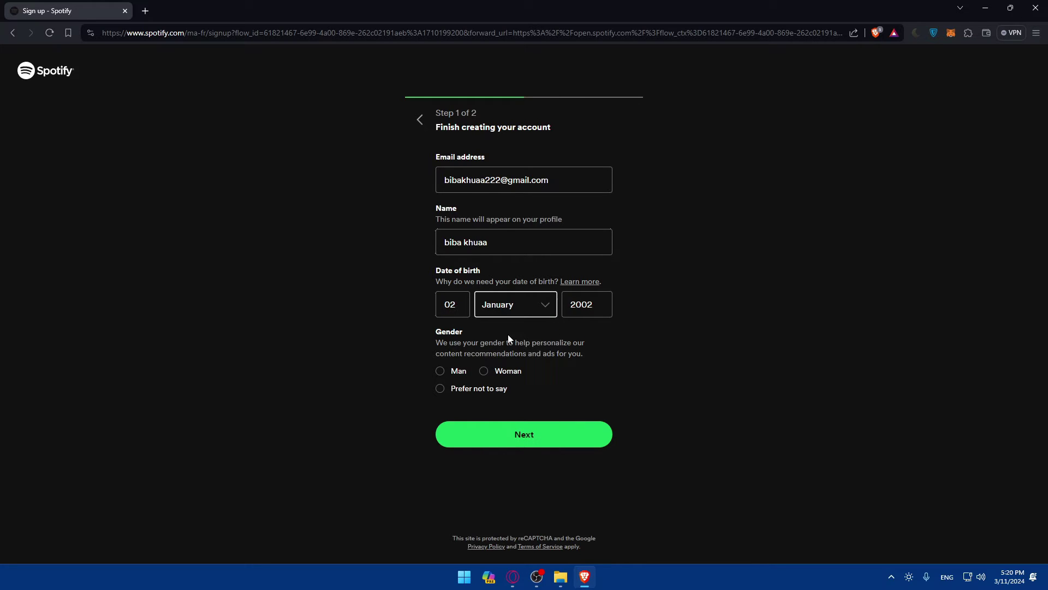
click(441, 372)
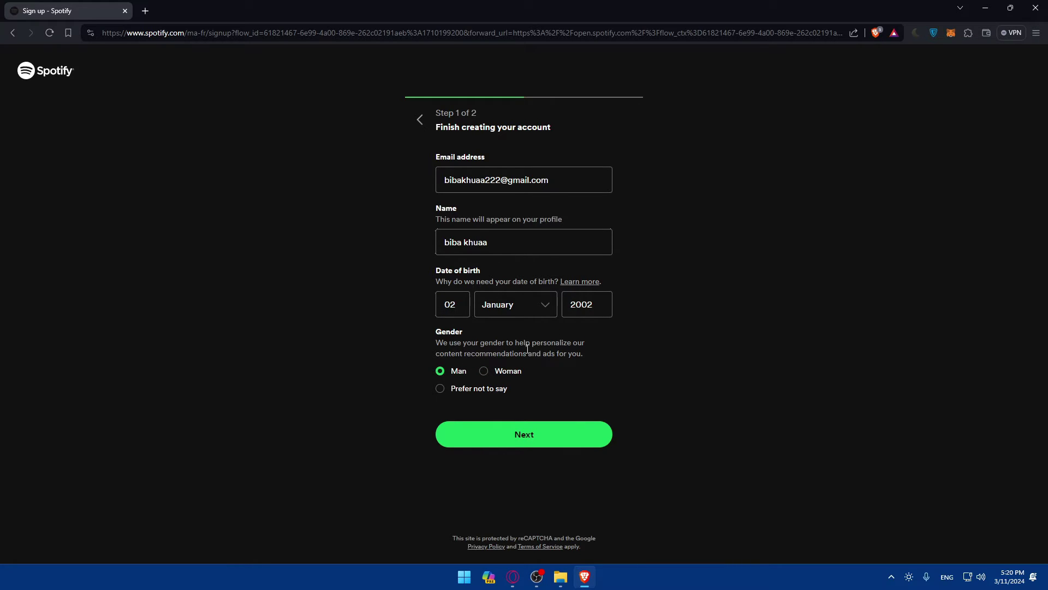
click(516, 435)
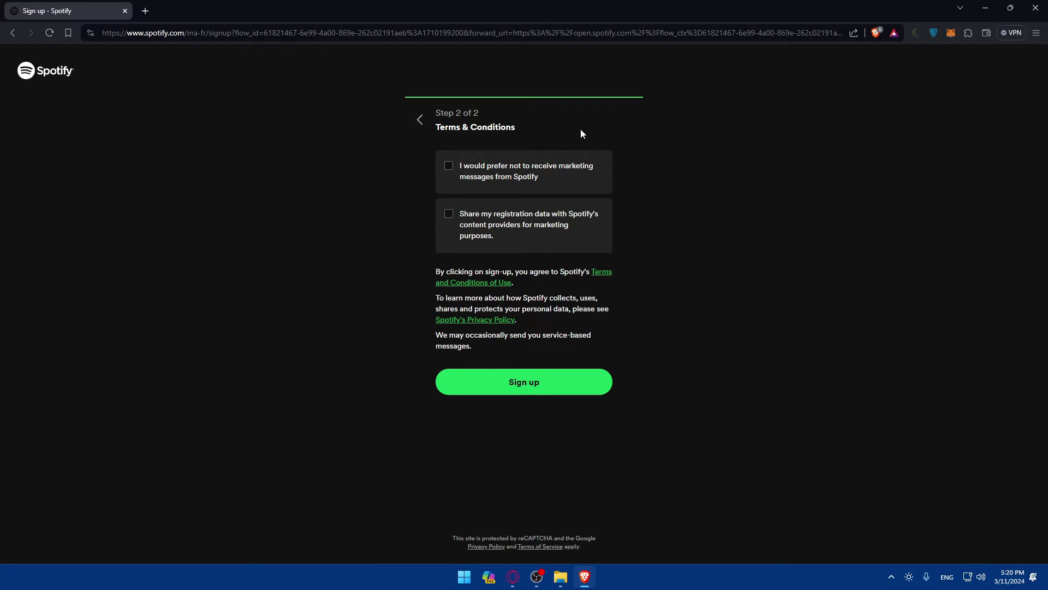
Step: Opt out of receiving marketing messages from Spotify and complete the sign-up
click(450, 165)
click(518, 386)
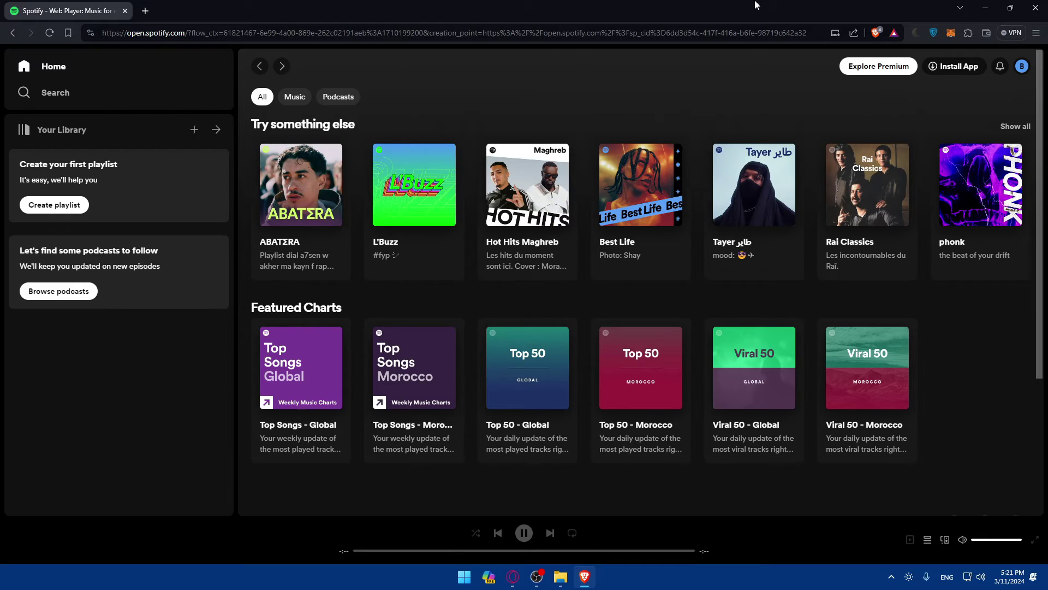
Step: Open the new account's profile page and look it over
click(1022, 68)
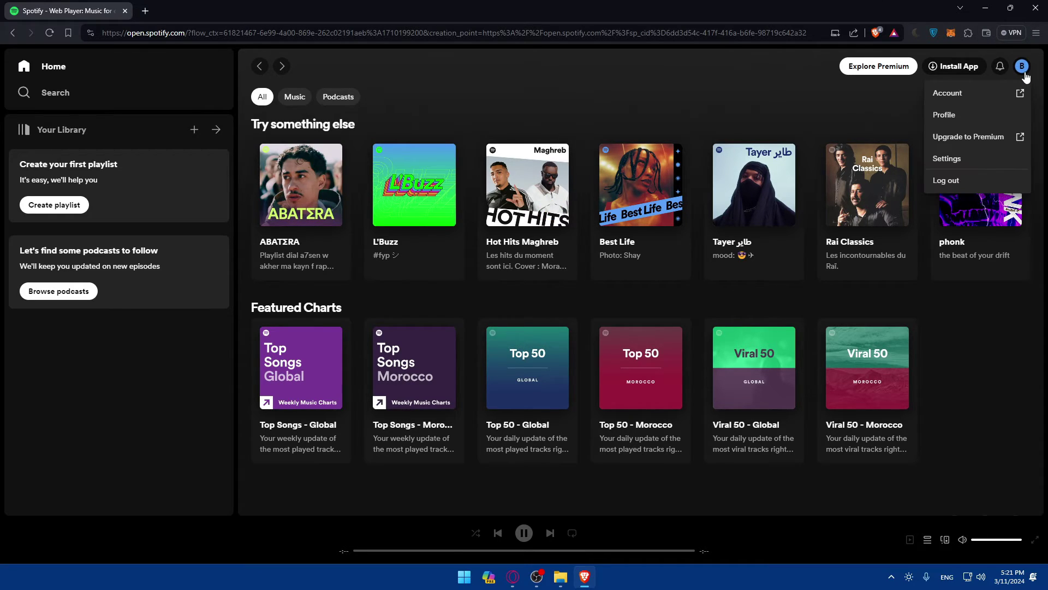
click(961, 114)
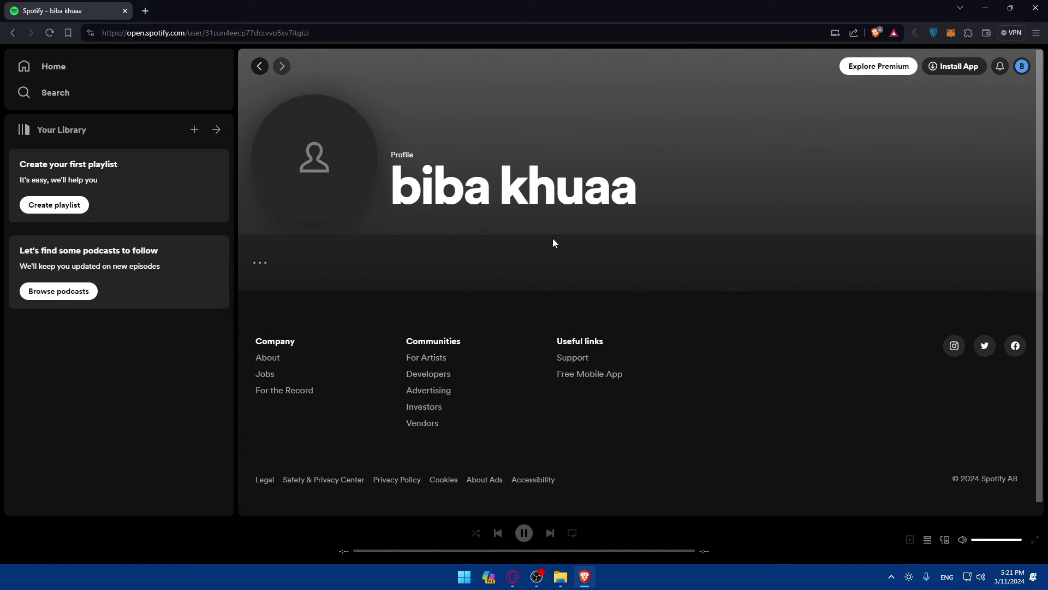
scroll(571, 198, down, 1)
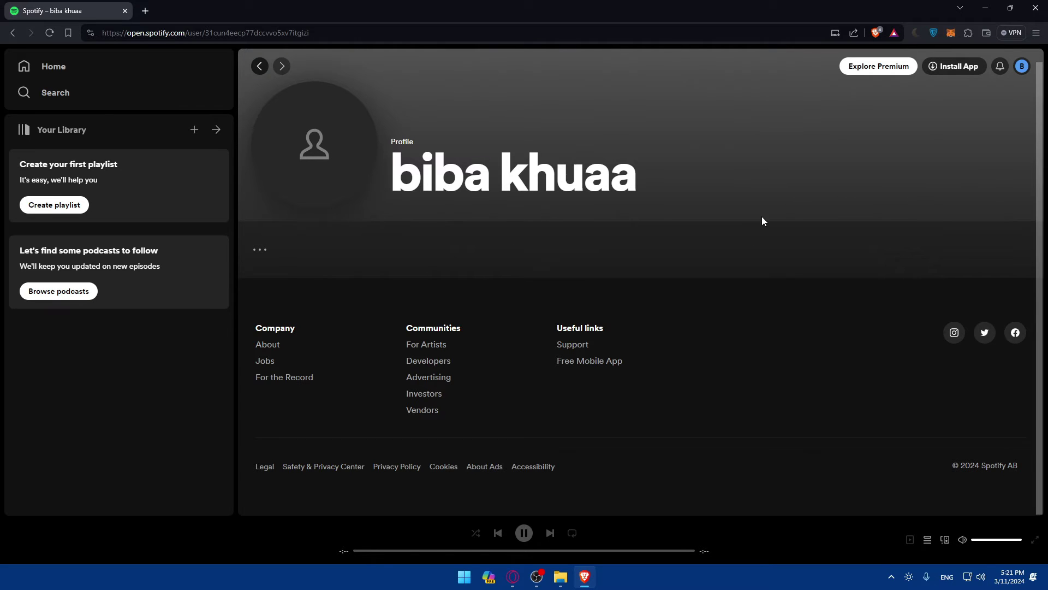
Step: Open the account overview page and look over its account, payment and security sections
click(1020, 70)
click(967, 95)
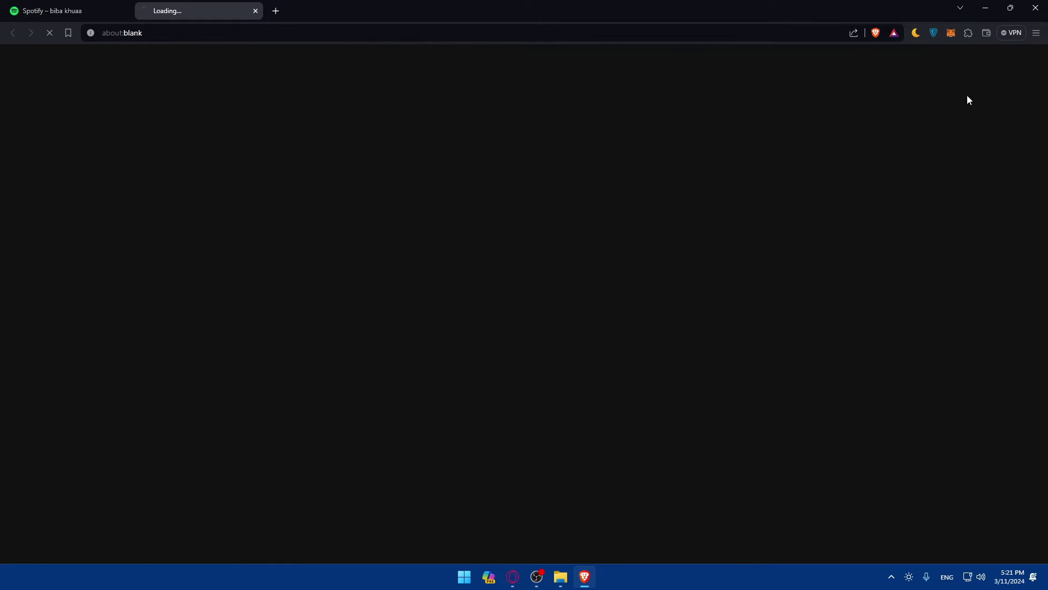
scroll(634, 240, down, 2)
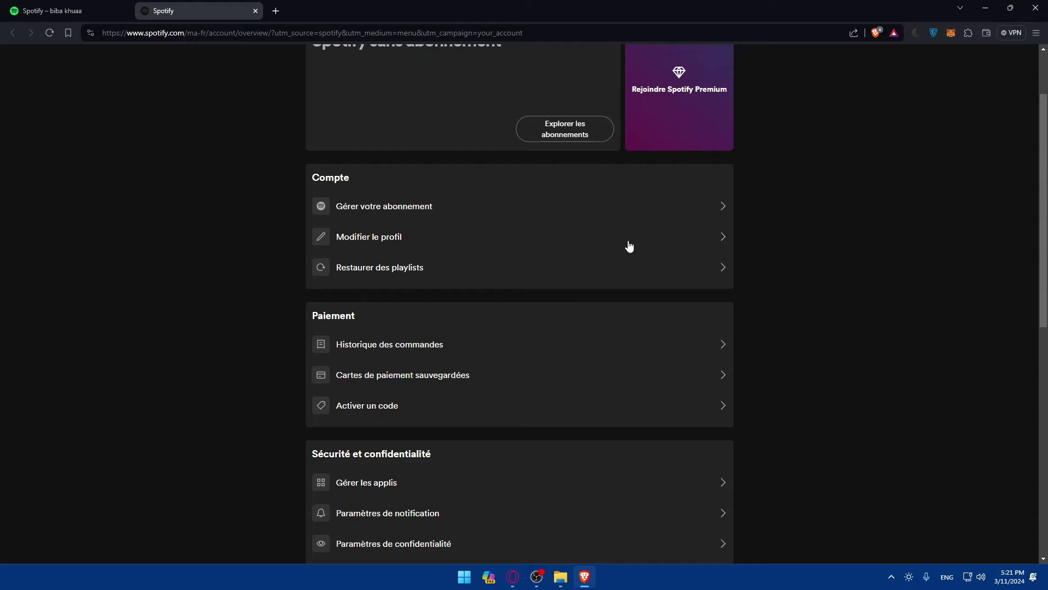
scroll(630, 247, up, 2)
scroll(630, 246, down, 3)
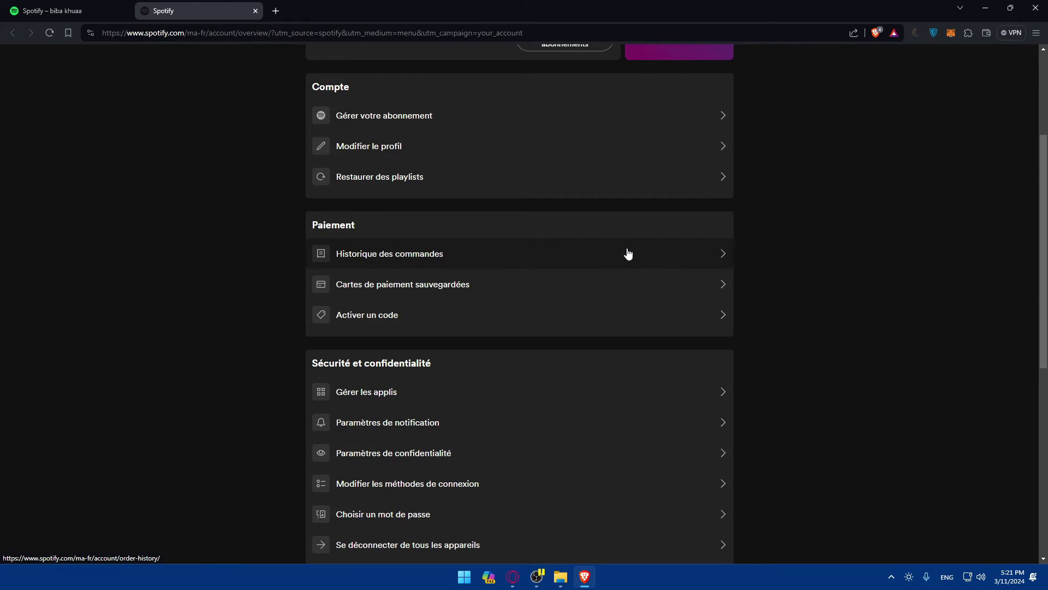
Step: Switch the account page's country and language to South Africa (English) and look over the account options
scroll(630, 199, down, 7)
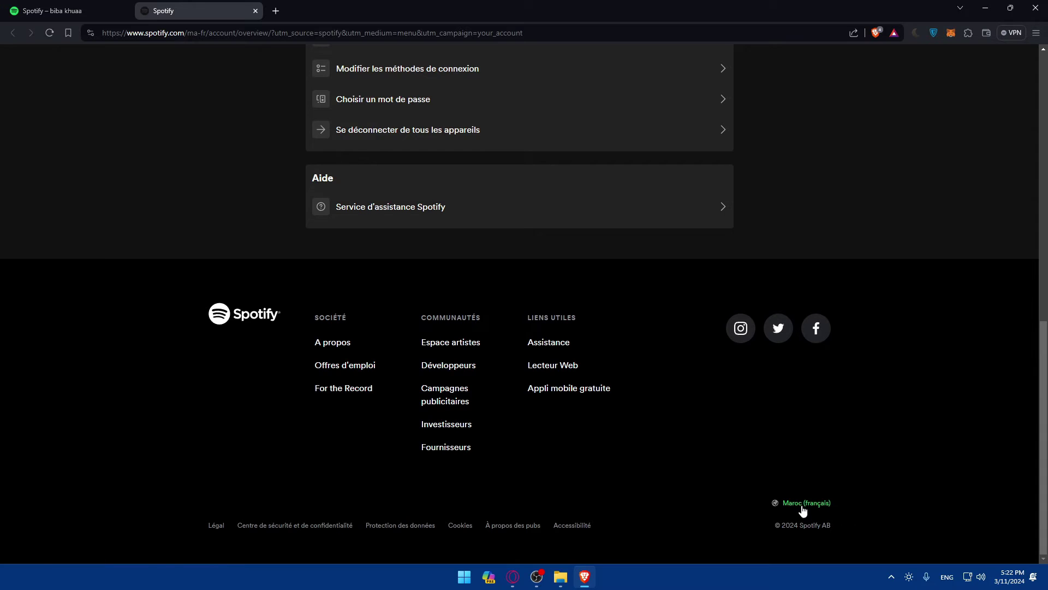
click(802, 505)
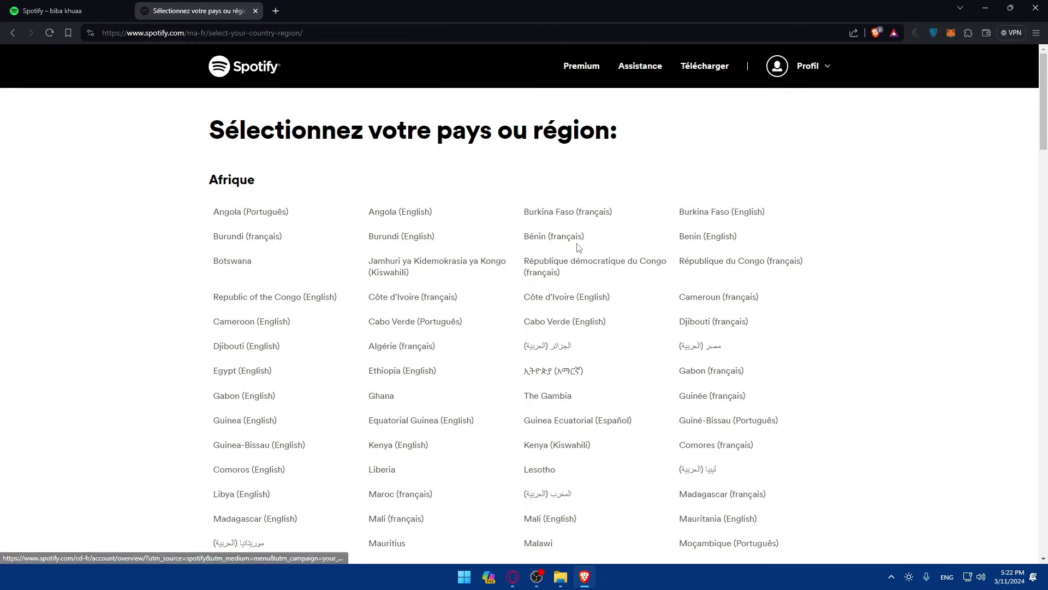
scroll(716, 295, down, 5)
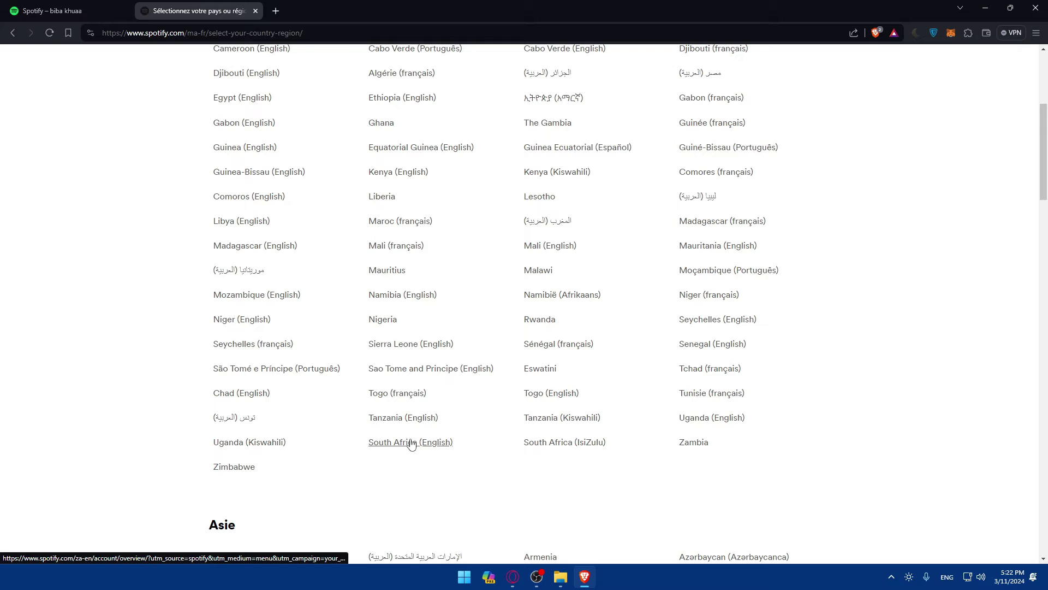
click(408, 442)
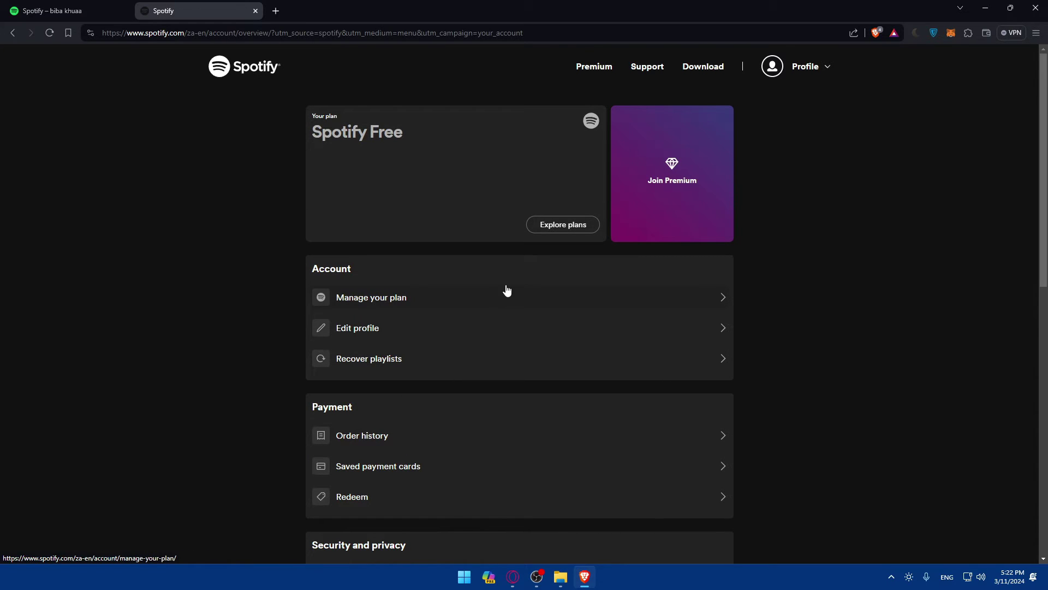
scroll(520, 307, down, 2)
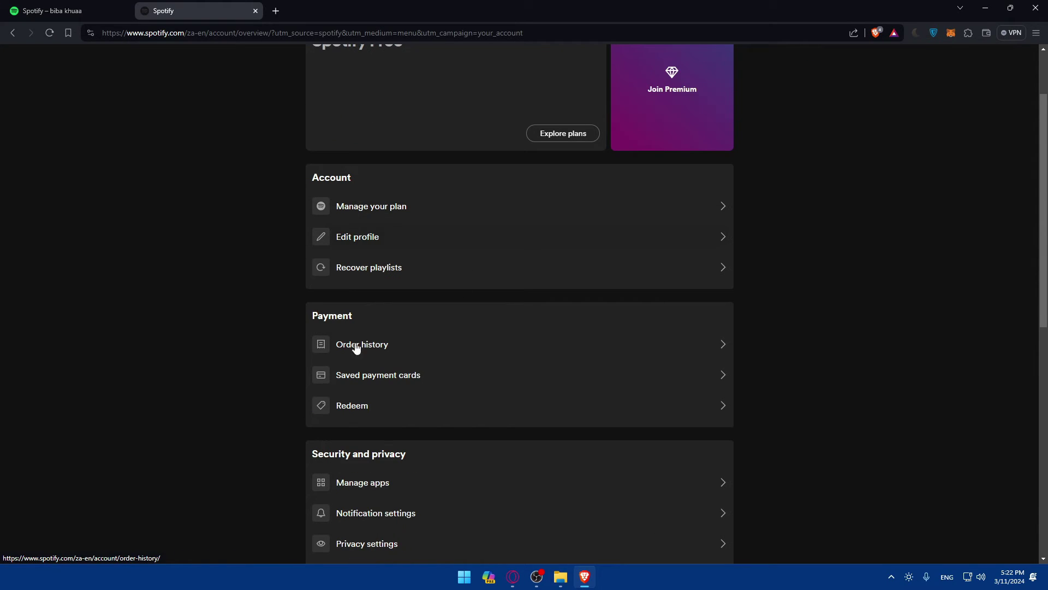
scroll(434, 291, down, 4)
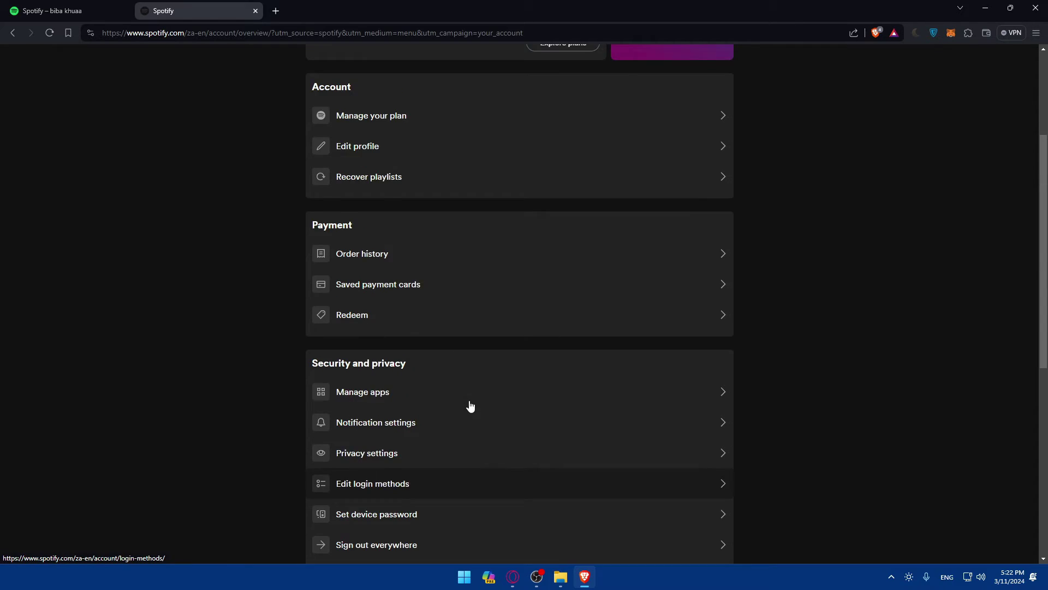
Step: Switch from the account page to the web player and open its Settings page
scroll(471, 406, up, 4)
click(801, 73)
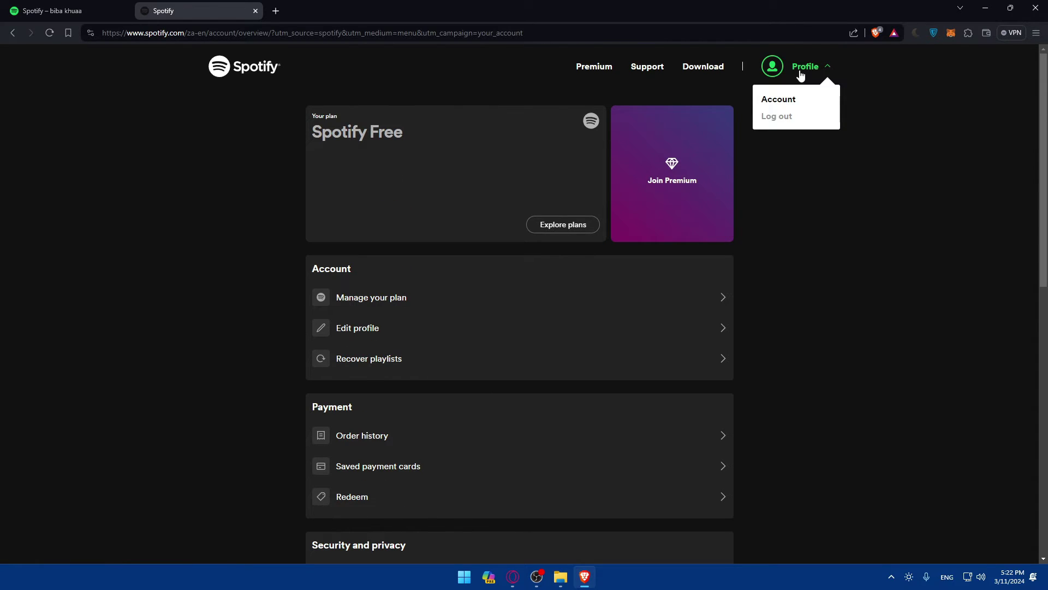
click(800, 72)
key(ctrl+shift+Tab)
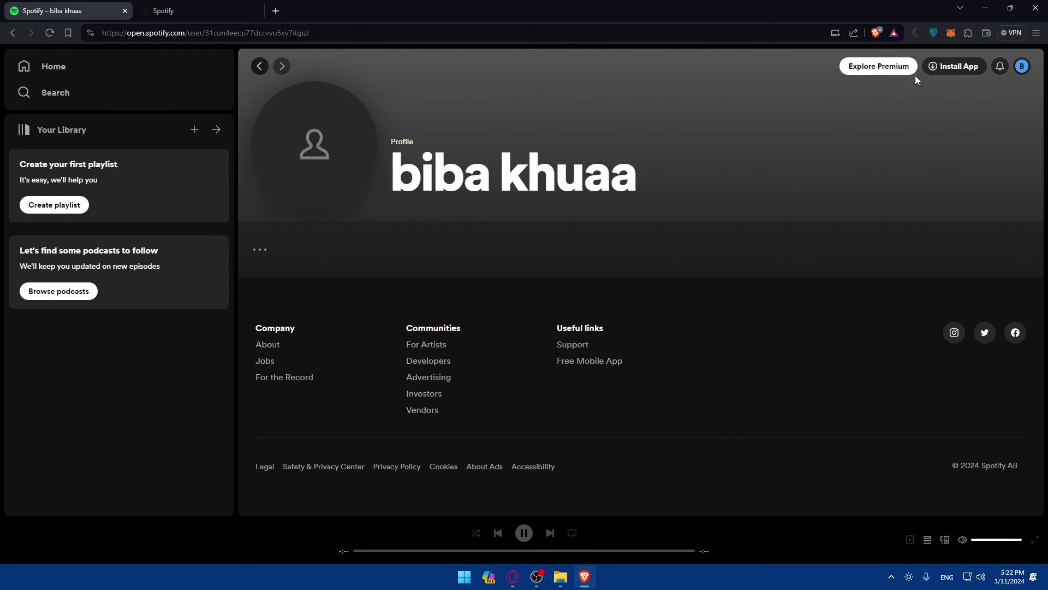
click(1021, 66)
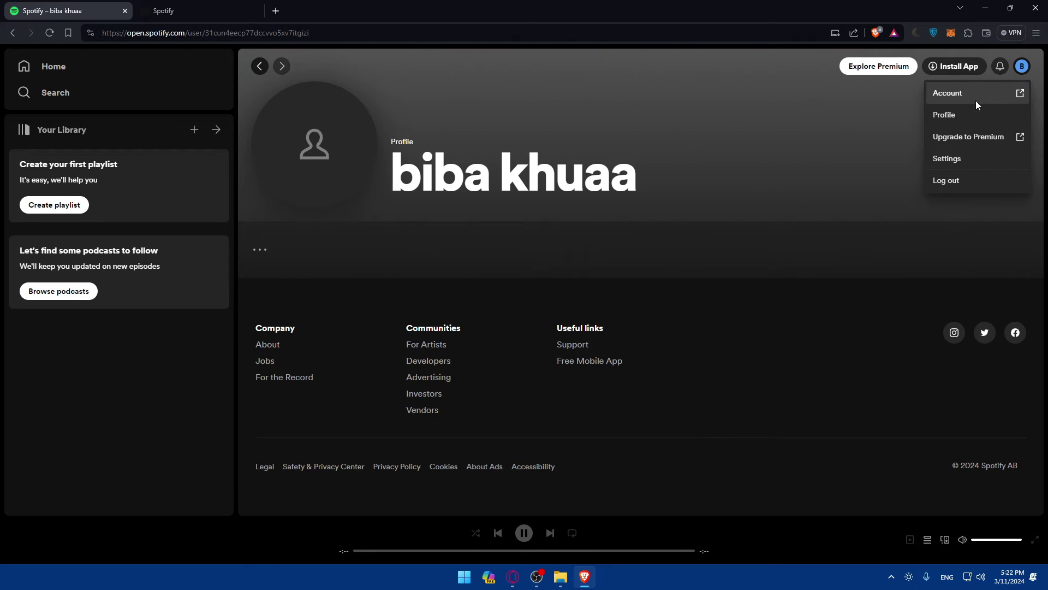
click(972, 162)
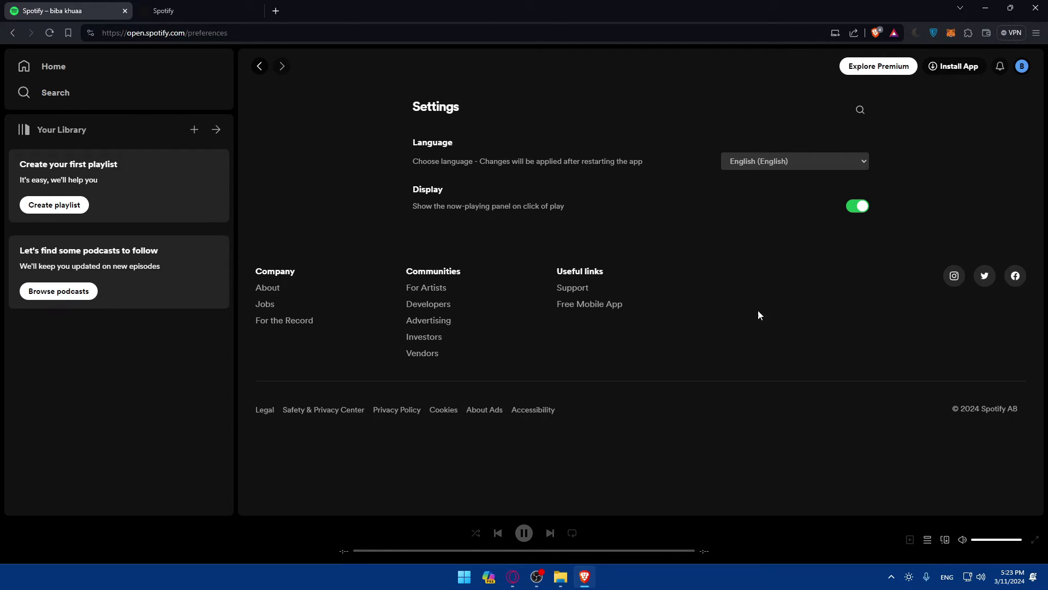
Step: Reopen the account overview from the web player's account menu and close the older duplicate account tab
click(143, 16)
click(110, 12)
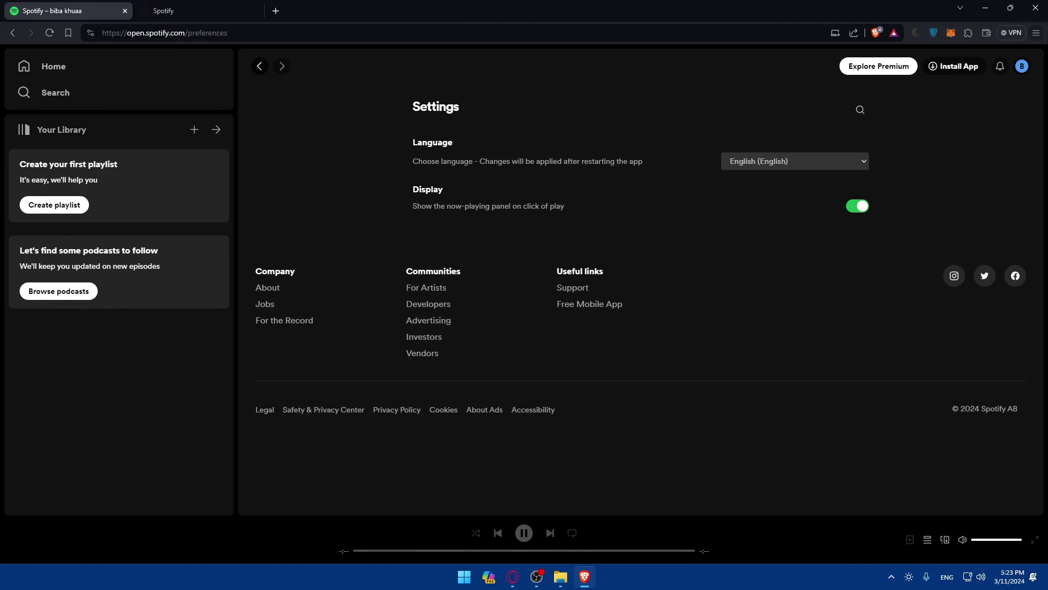
click(1022, 66)
click(983, 92)
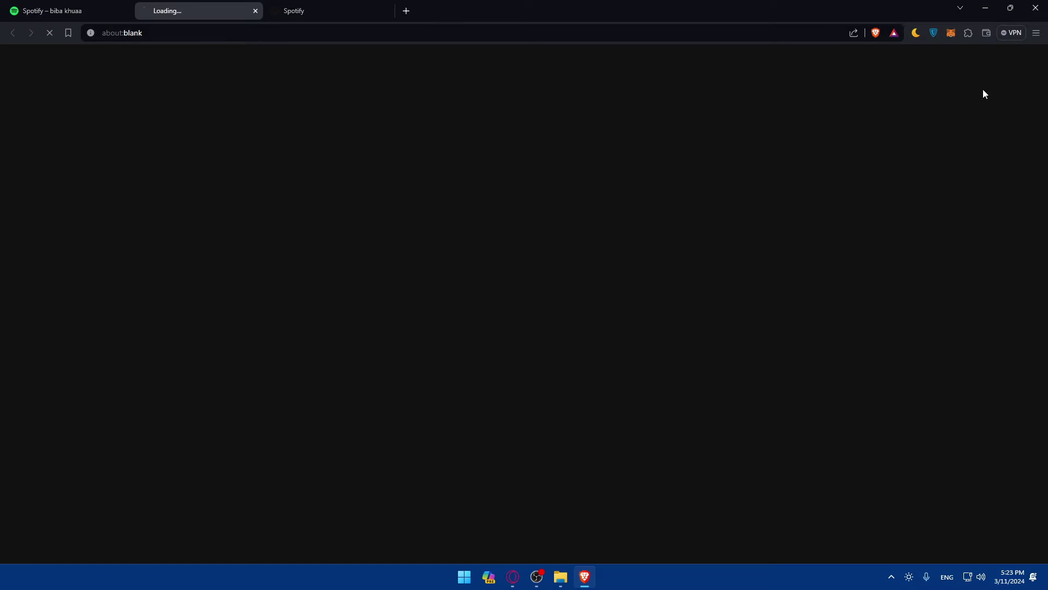
click(386, 11)
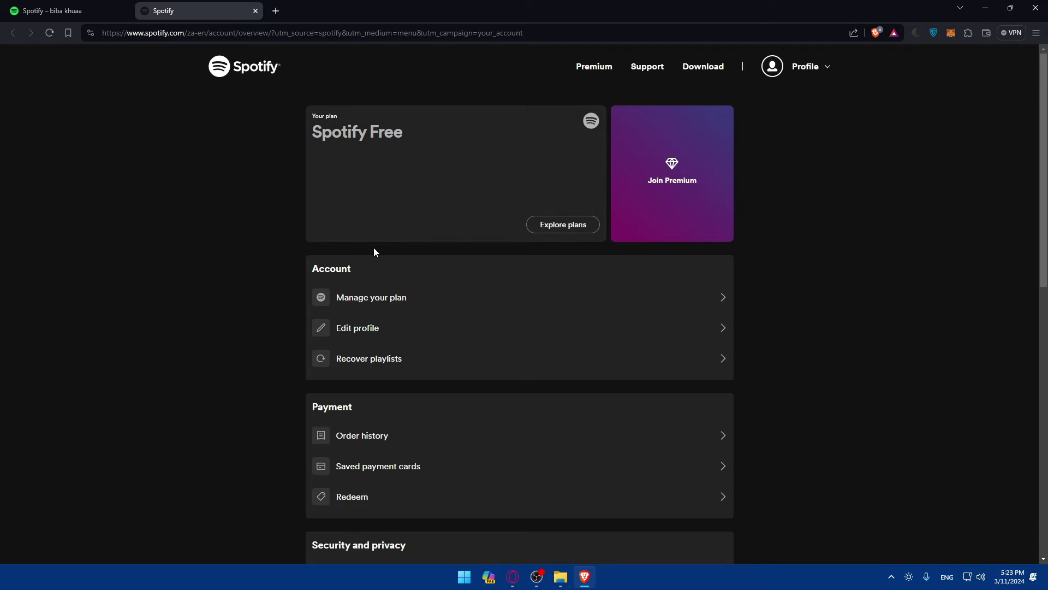
Step: Check the Edit profile and Manage your plan pages, returning to the account overview after each
click(446, 322)
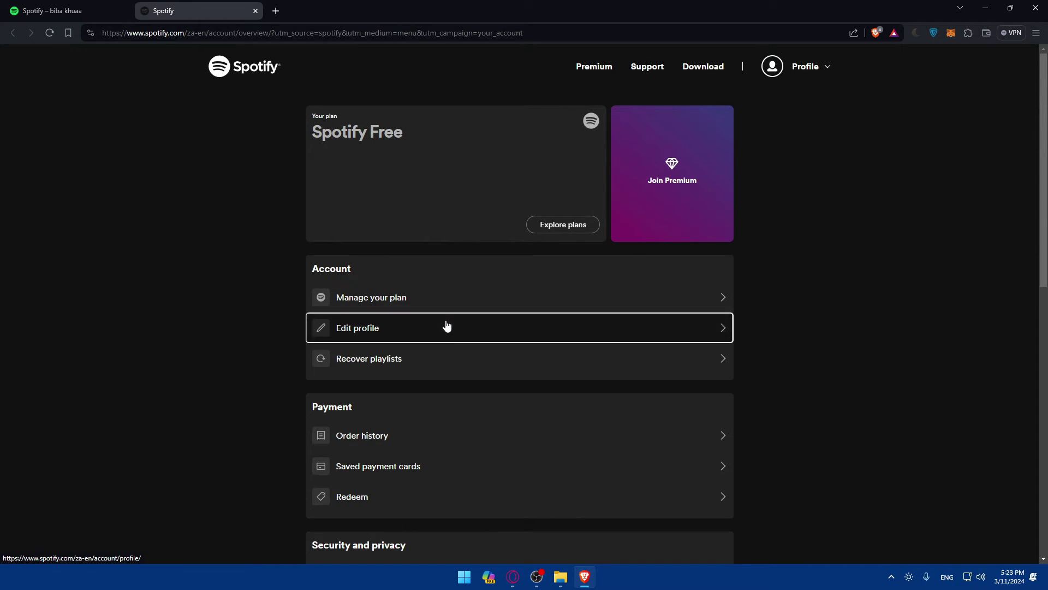
key(alt+Left)
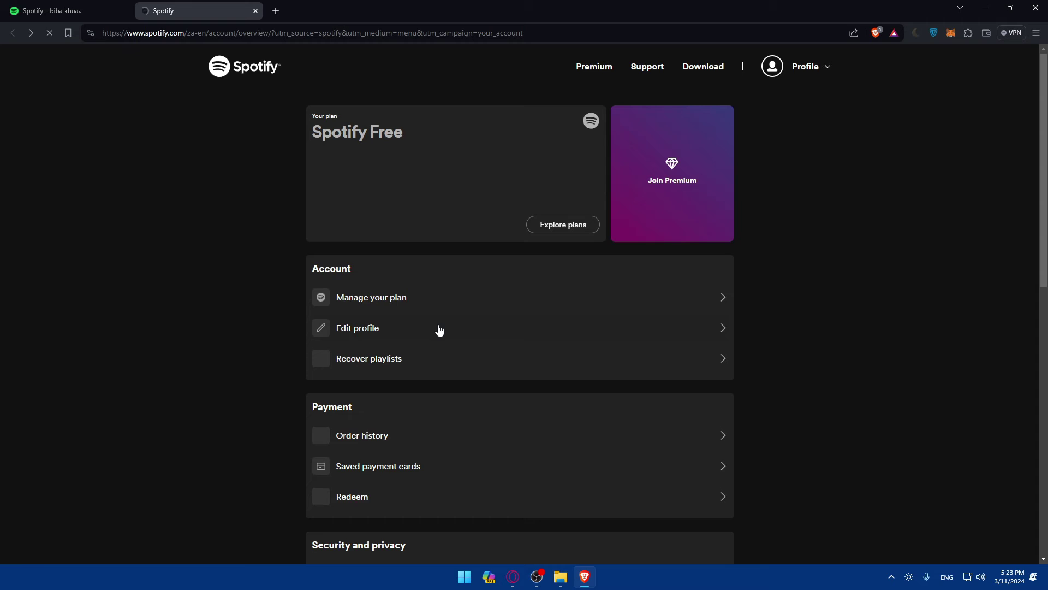
click(484, 311)
scroll(474, 321, down, 3)
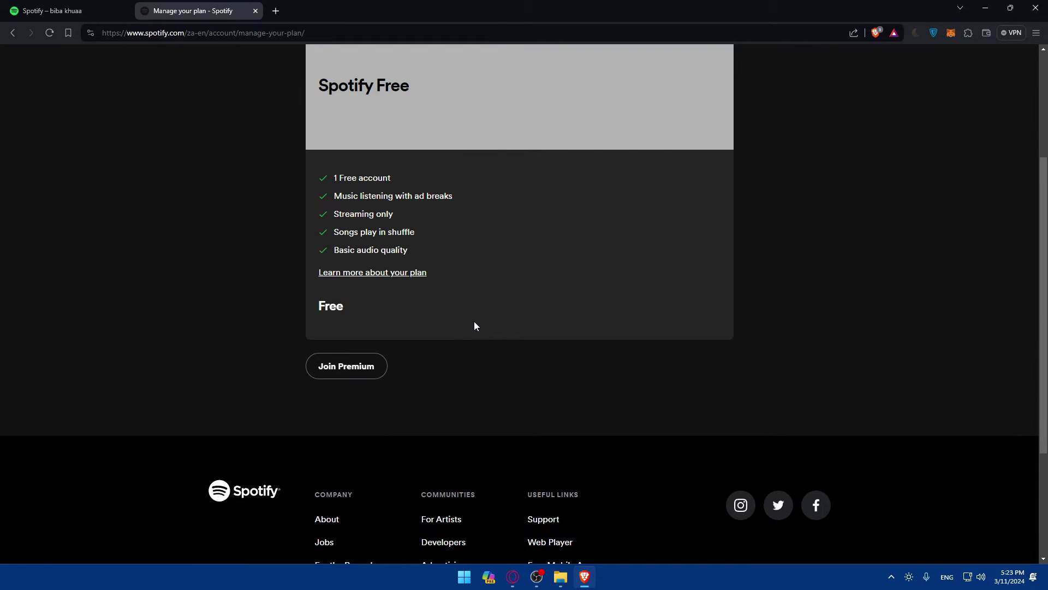
scroll(452, 300, up, 2)
key(alt+Left)
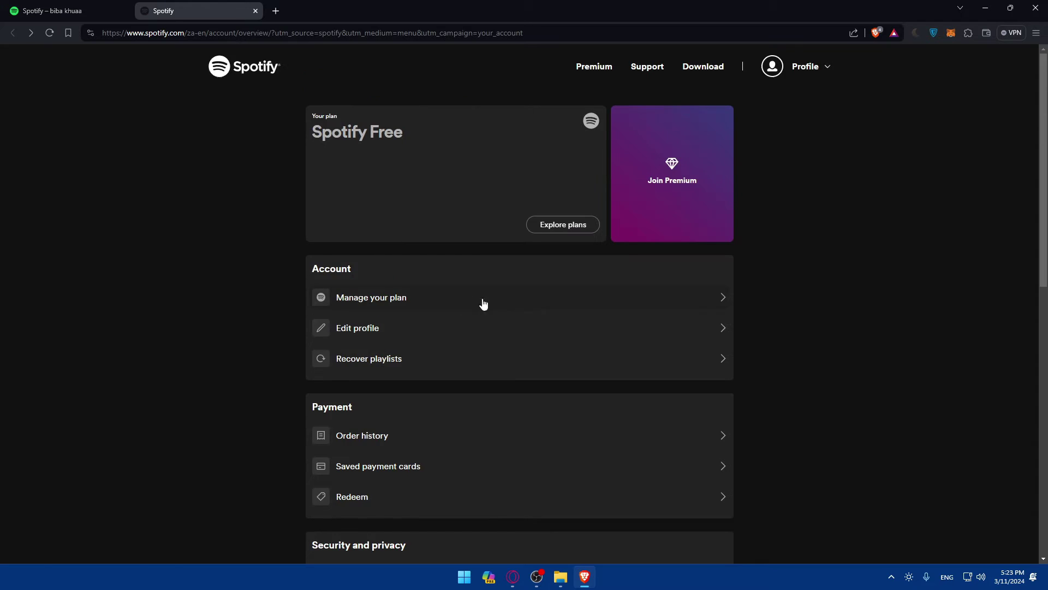
Step: Open Edit login methods under Security and privacy and examine the account's current and available login methods
scroll(506, 306, down, 2)
scroll(501, 327, down, 2)
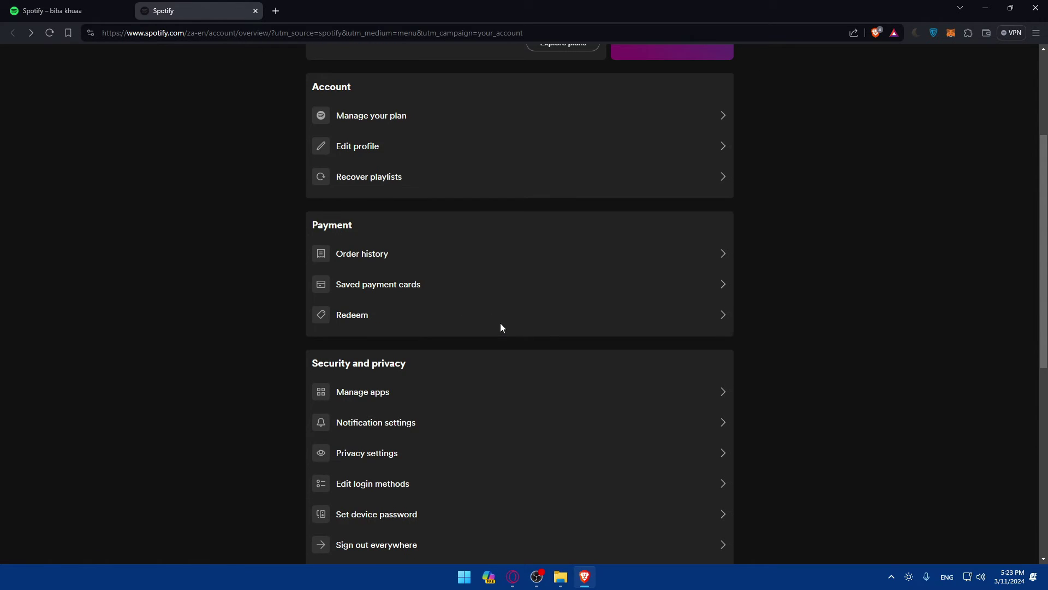
scroll(447, 298, down, 2)
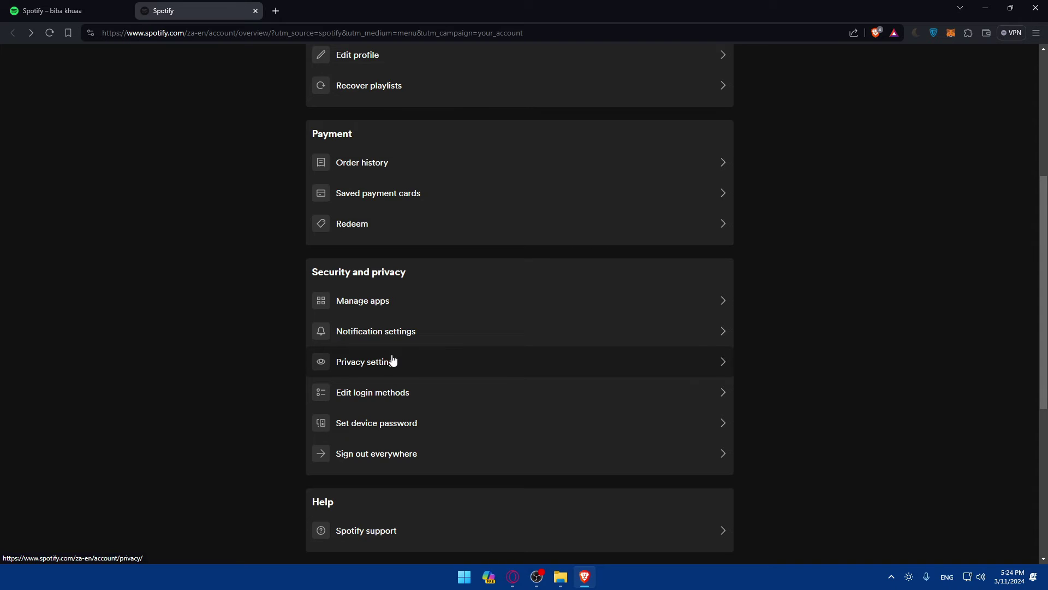
click(397, 394)
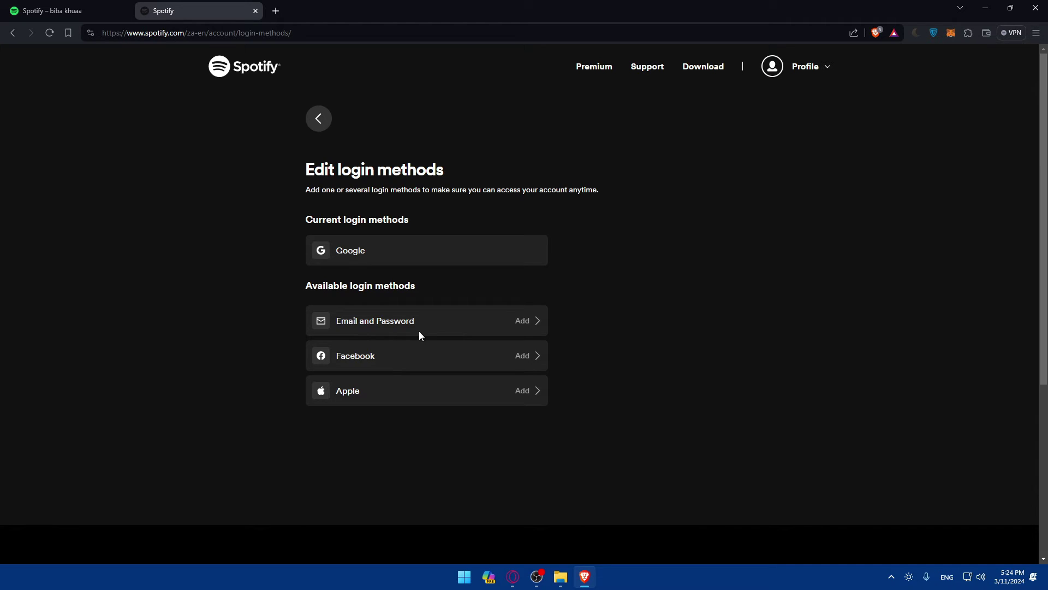
drag(360, 248, 341, 253)
double_click(350, 252)
click(317, 270)
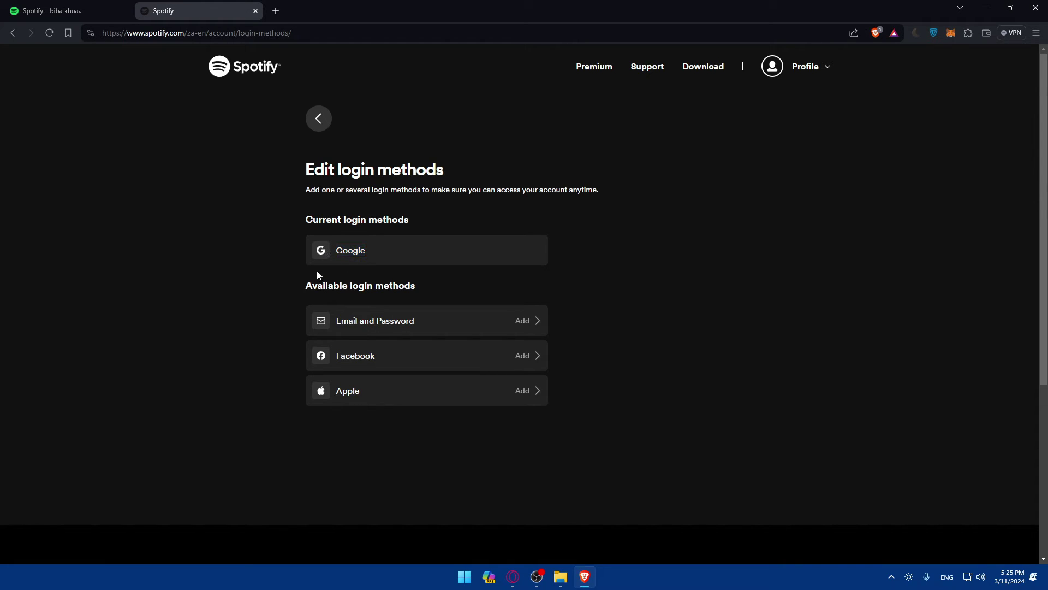
Step: Try to add Facebook as a login method, reviewing Spotify's access request and continuing with the signed-in Facebook account
click(524, 356)
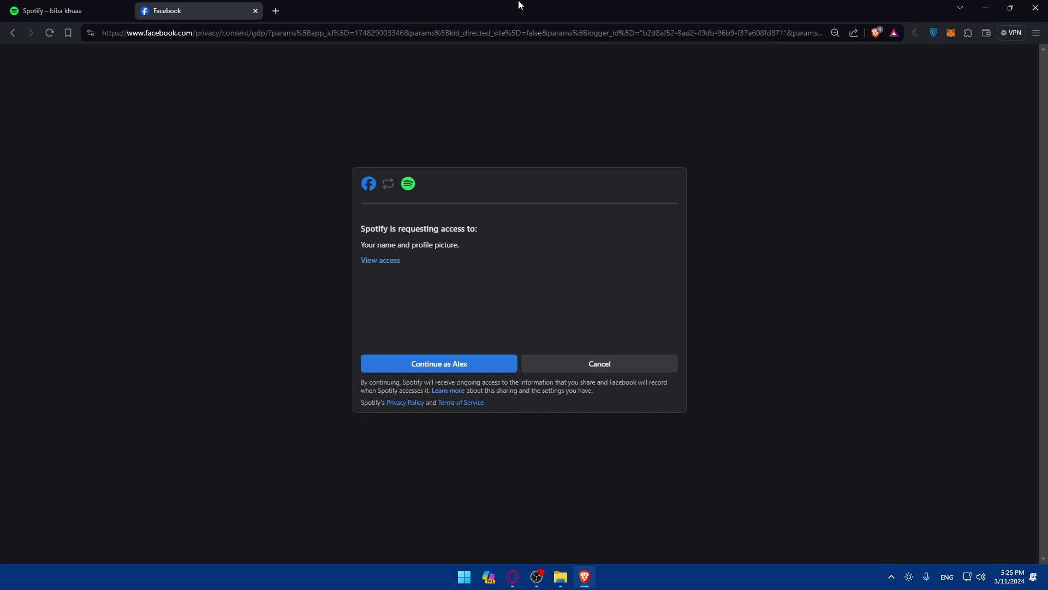
drag(398, 233, 480, 225)
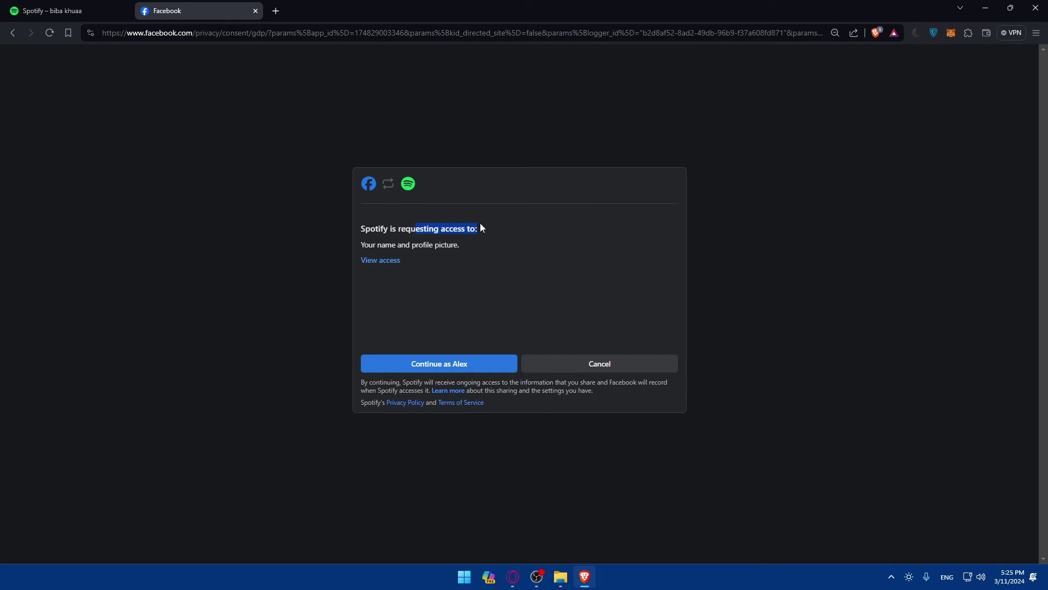
drag(361, 244, 457, 244)
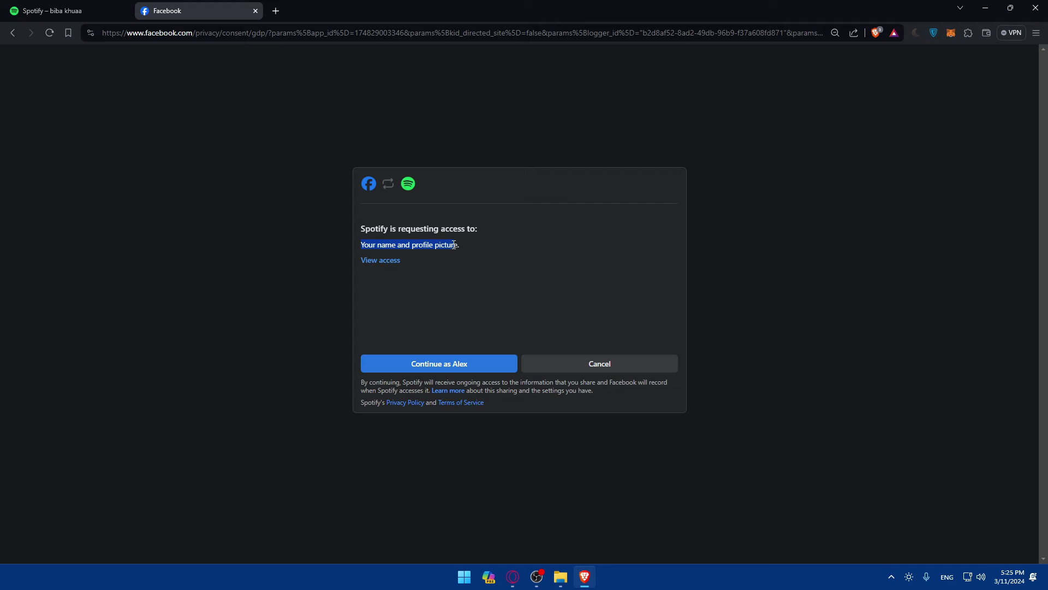
click(400, 252)
click(475, 360)
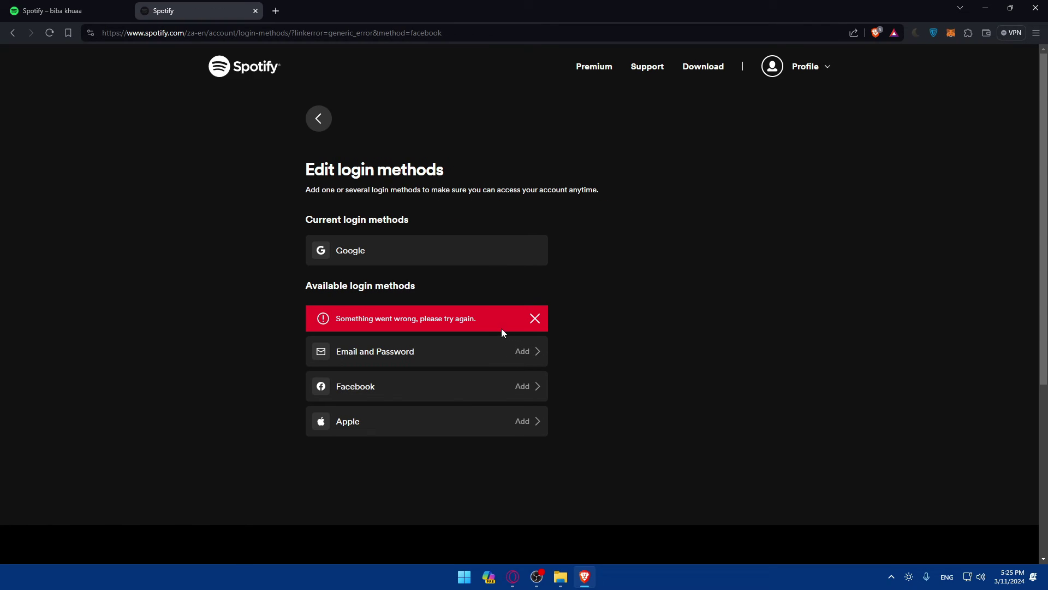
Step: View the Apple ID sign-in for adding Apple as a login method, return to the login methods and dismiss the error banner
click(535, 319)
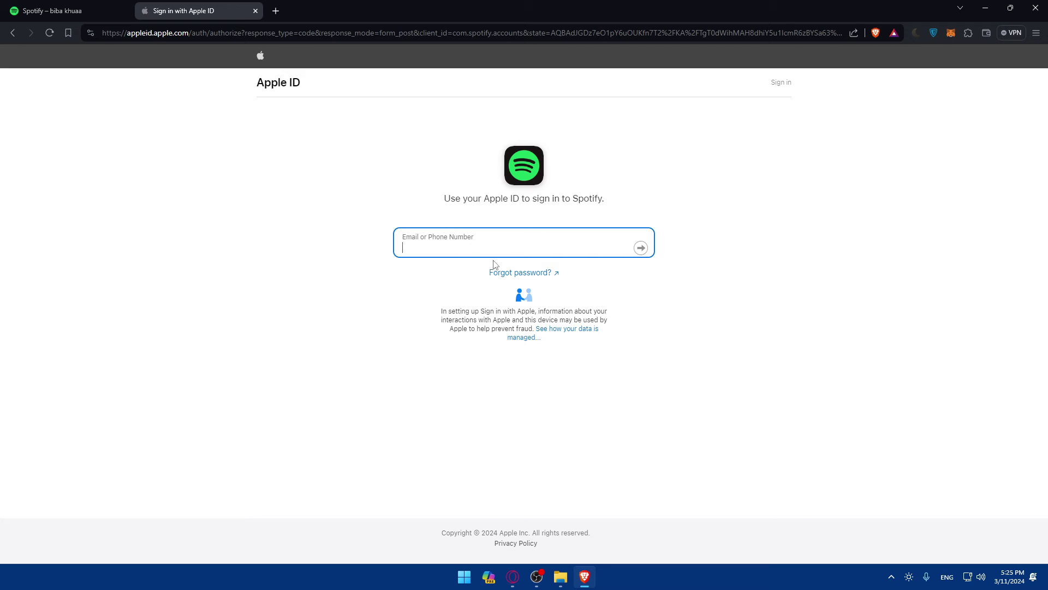
click(805, 121)
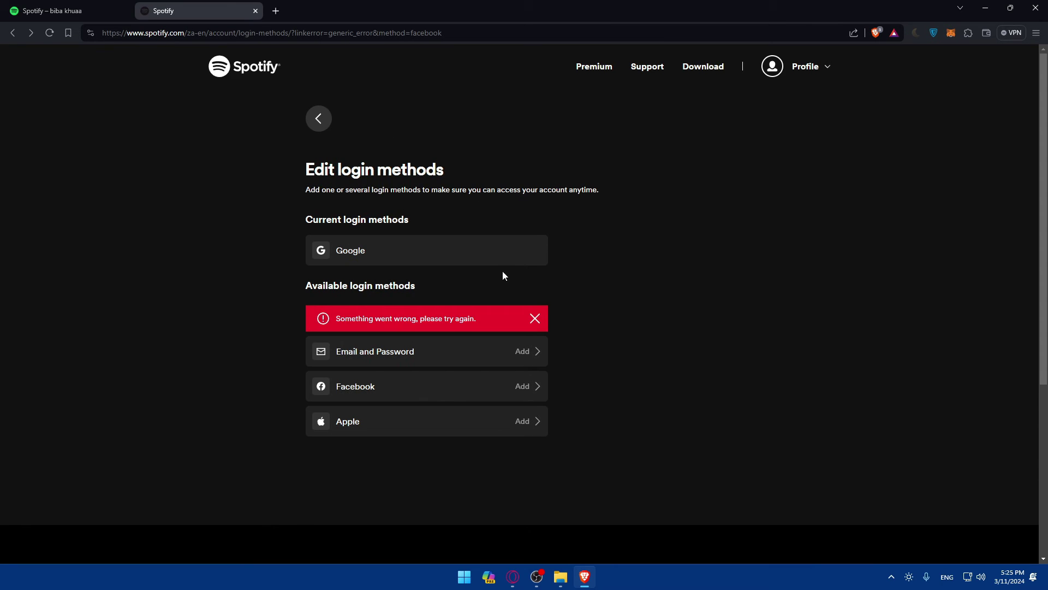
click(534, 318)
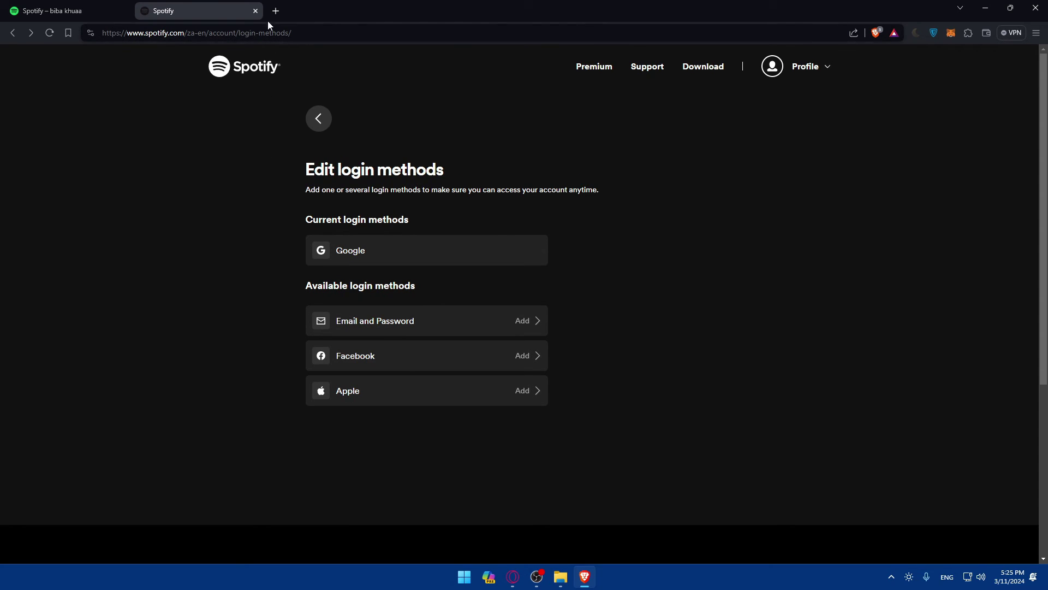
Step: Close the login methods tab and reopen the account overview from the web player to look over its sections
click(255, 11)
click(1022, 66)
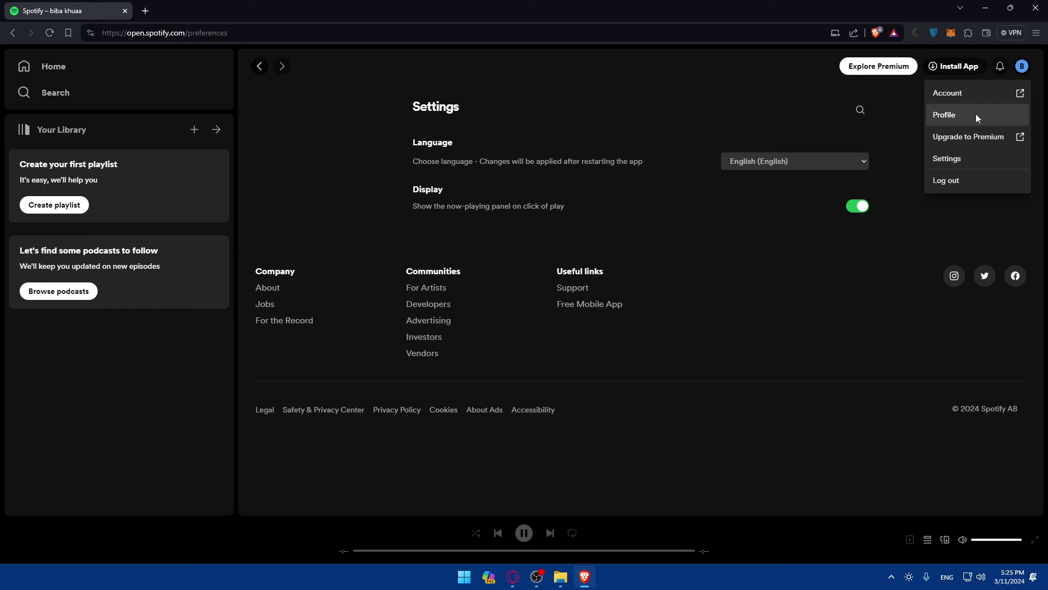
click(965, 96)
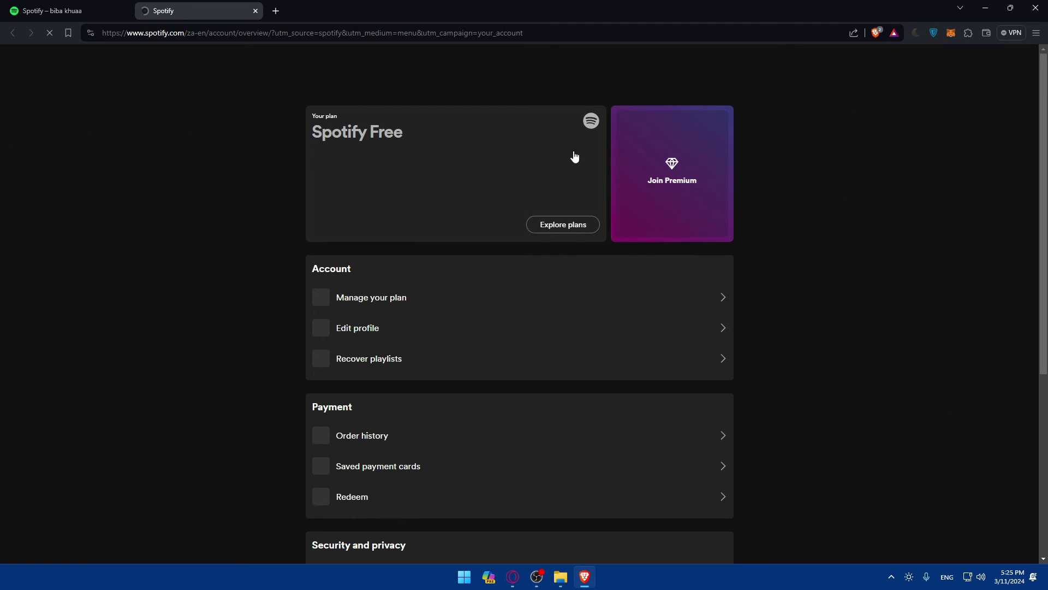
scroll(559, 241, down, 5)
scroll(533, 237, up, 2)
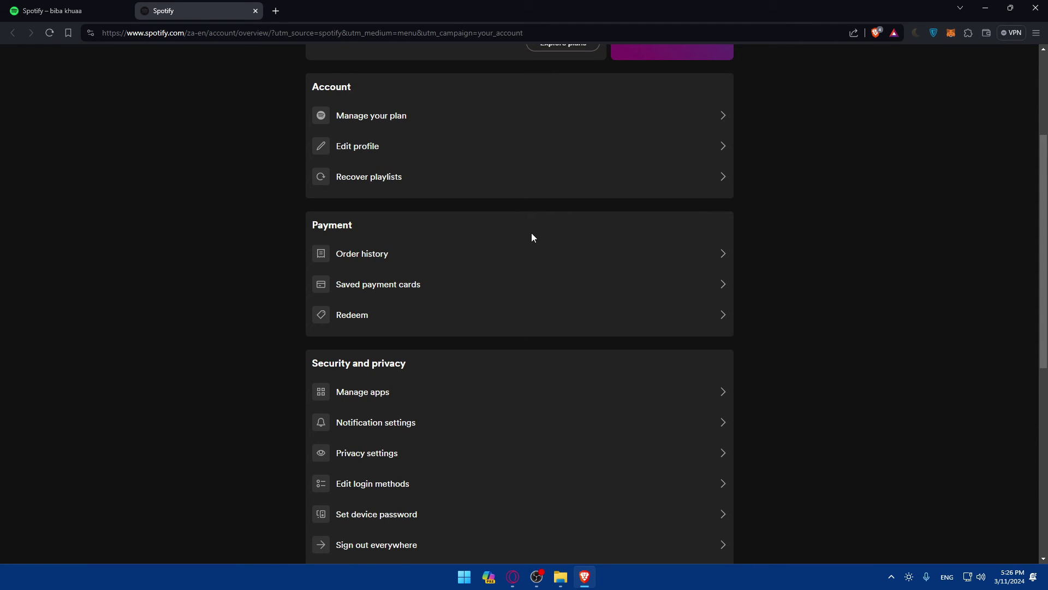
scroll(532, 237, down, 2)
Step: Open the Set device password page, request setting a device password and return to the account overview
click(494, 423)
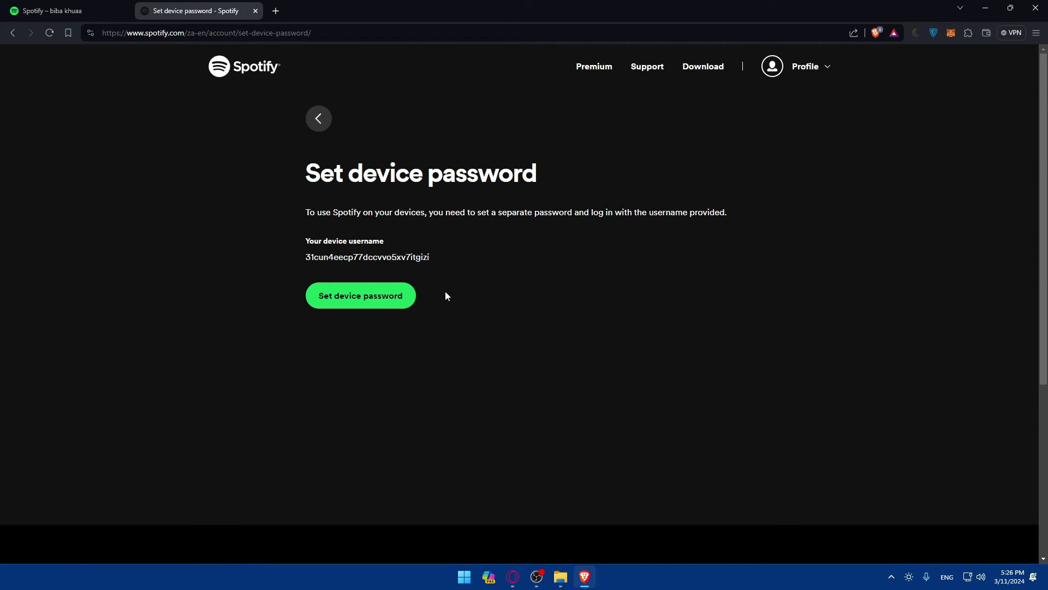
click(365, 300)
key(alt+Left)
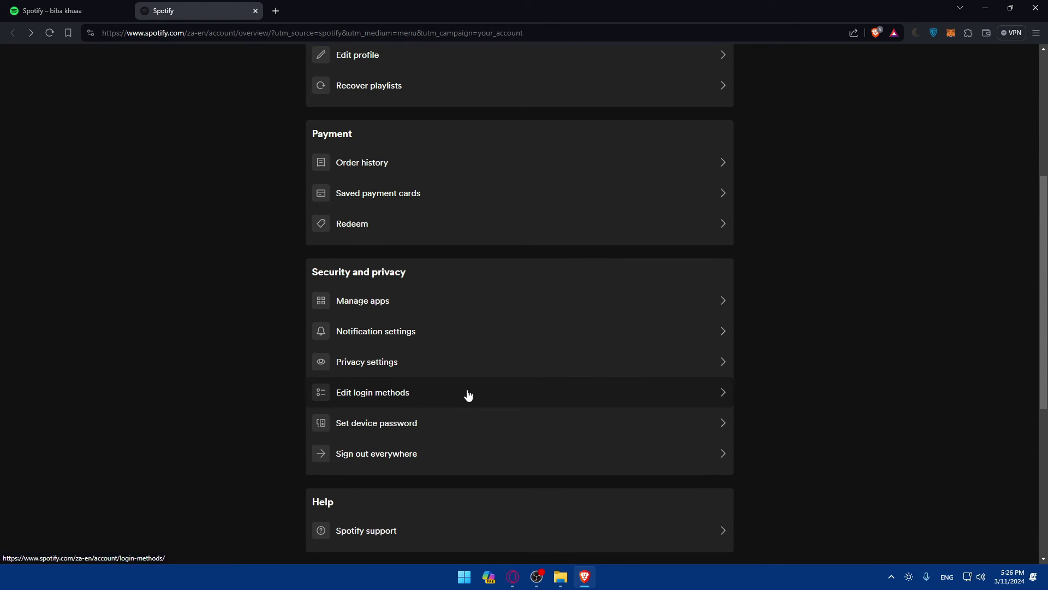
Step: Look over the Notification settings and Manage apps pages, returning to the account overview after each
click(423, 340)
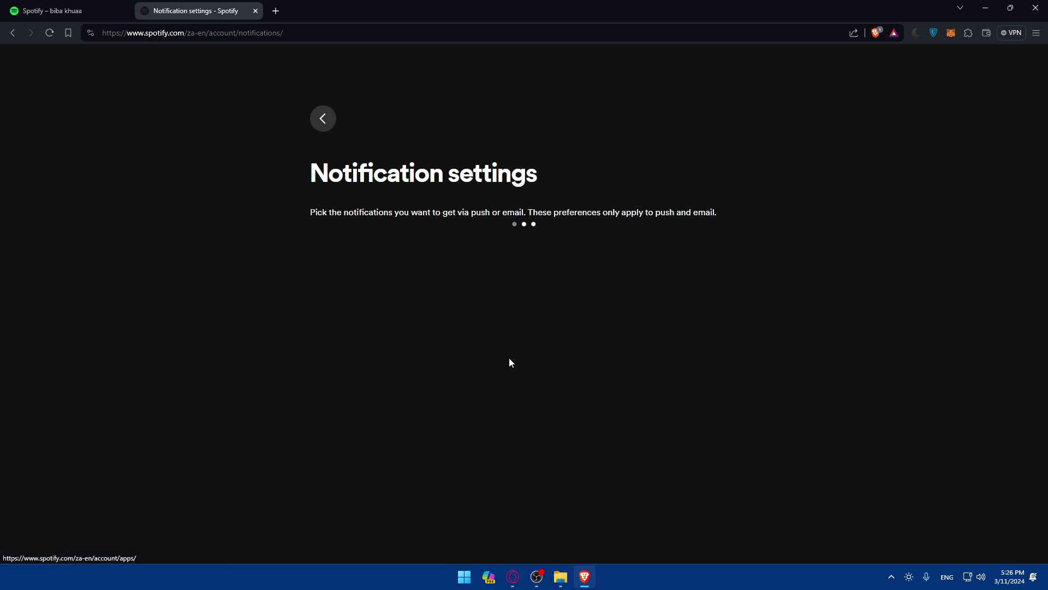
scroll(484, 257, down, 5)
scroll(561, 327, up, 3)
scroll(605, 294, down, 4)
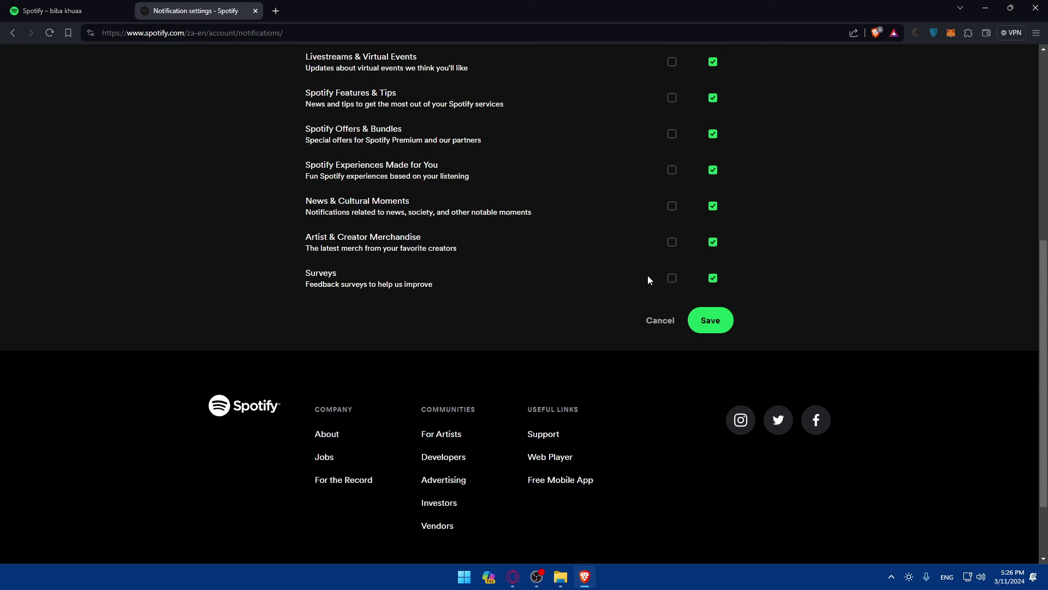
key(alt+Left)
click(419, 302)
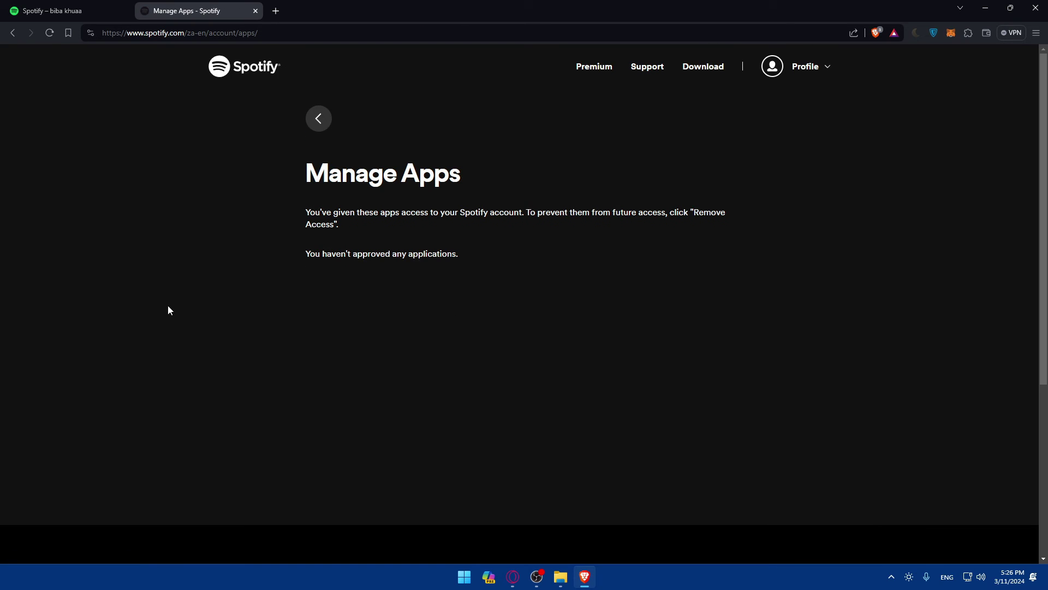
key(alt+Left)
Step: Review the Privacy settings page, covering tailored ads, Facebook data and data download options, and return to the account overview
click(464, 360)
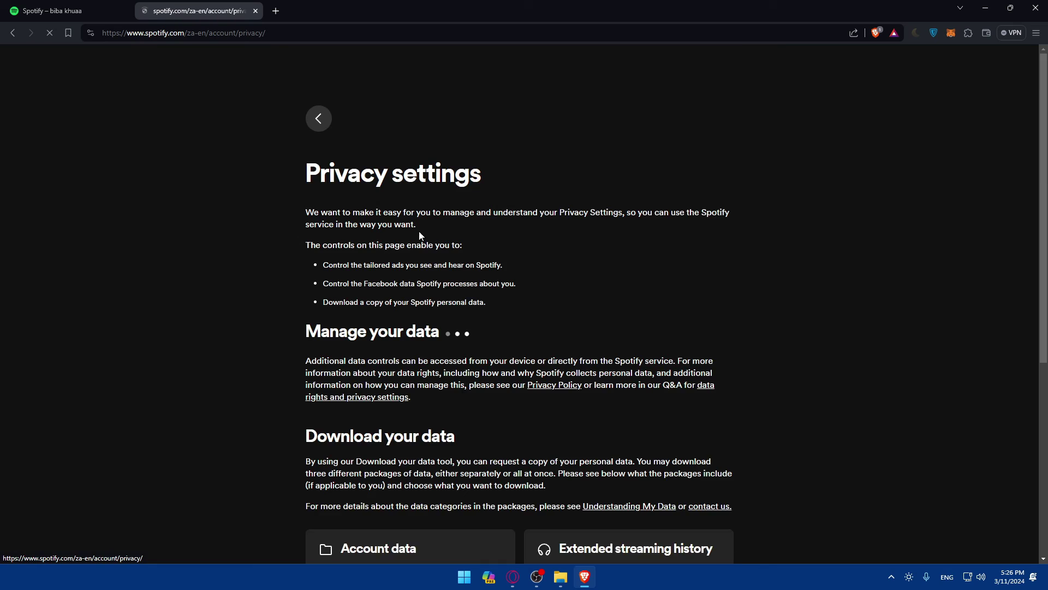
scroll(505, 294, down, 12)
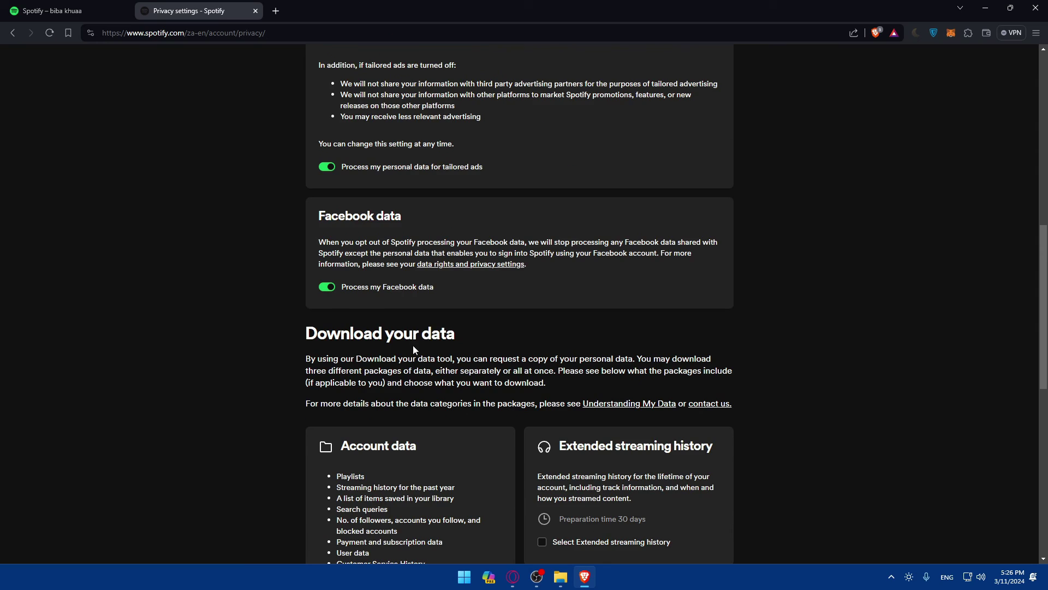
scroll(346, 306, down, 3)
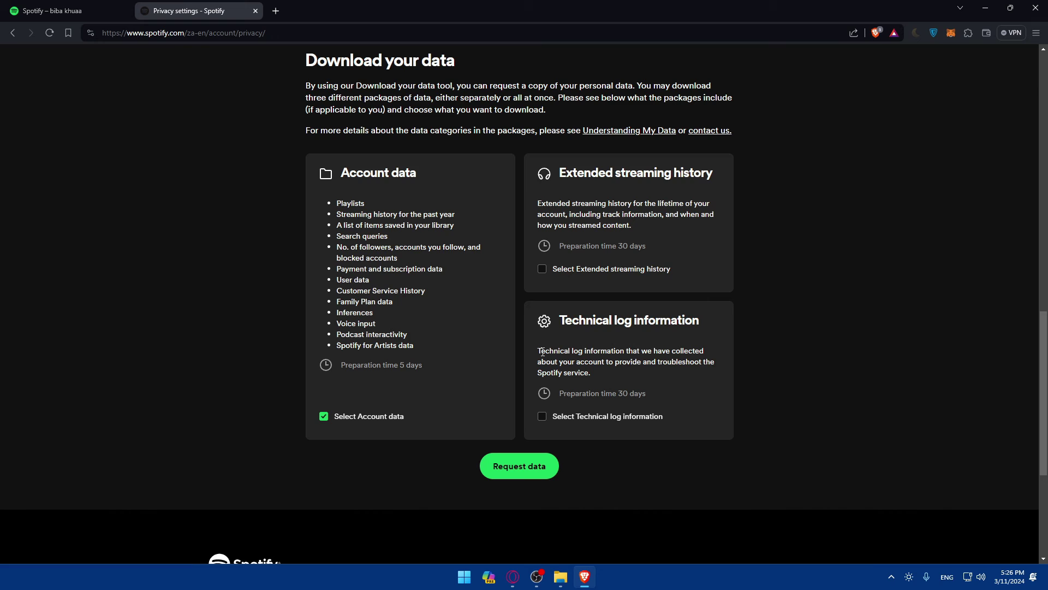
scroll(519, 387, up, 15)
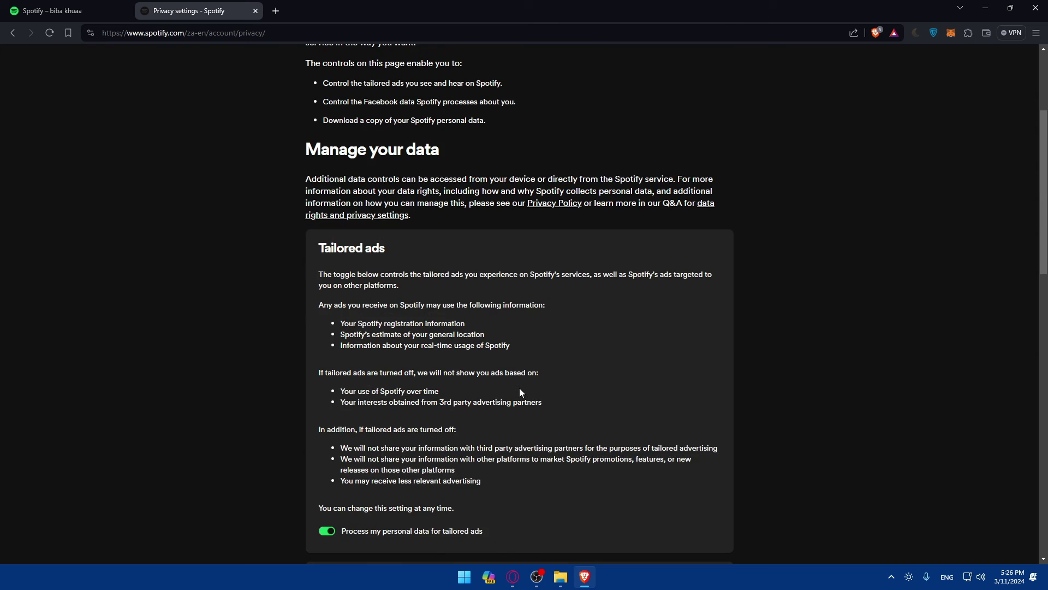
key(alt+Left)
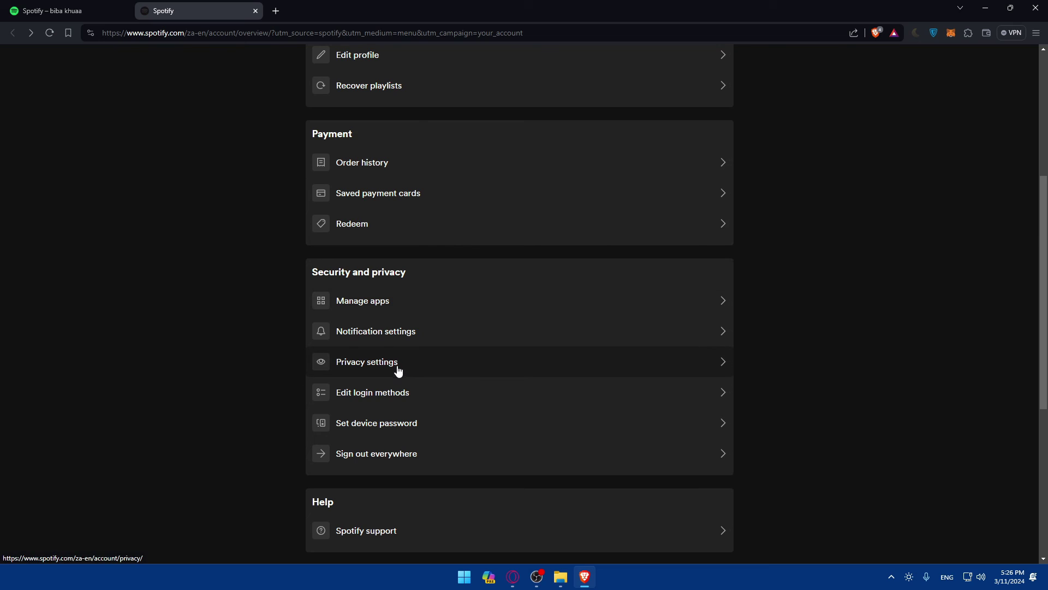
Step: Reopen the Edit login methods page and check which login methods can be added to the account
click(394, 396)
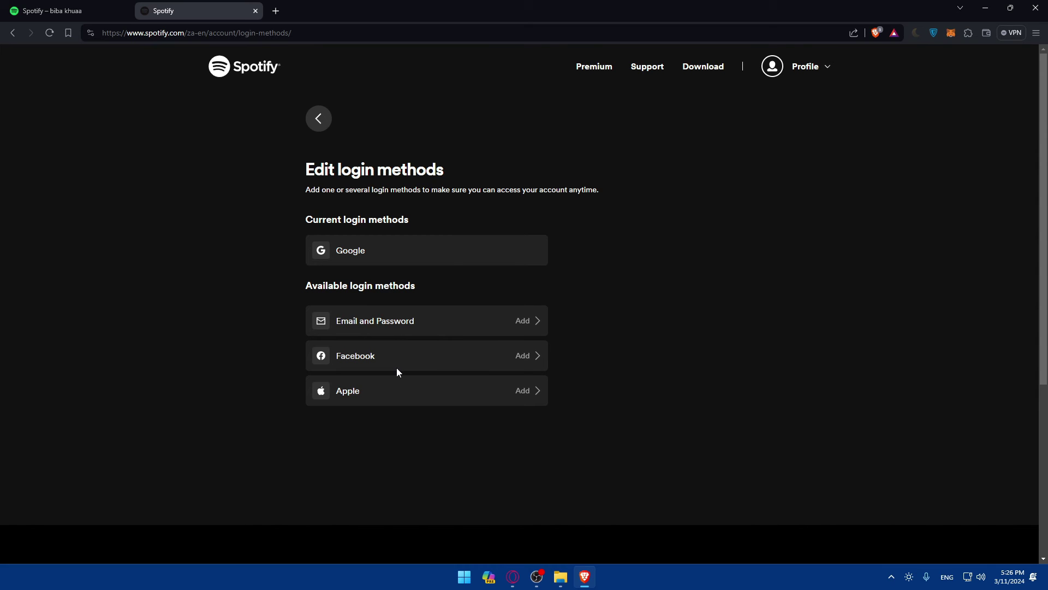
click(289, 248)
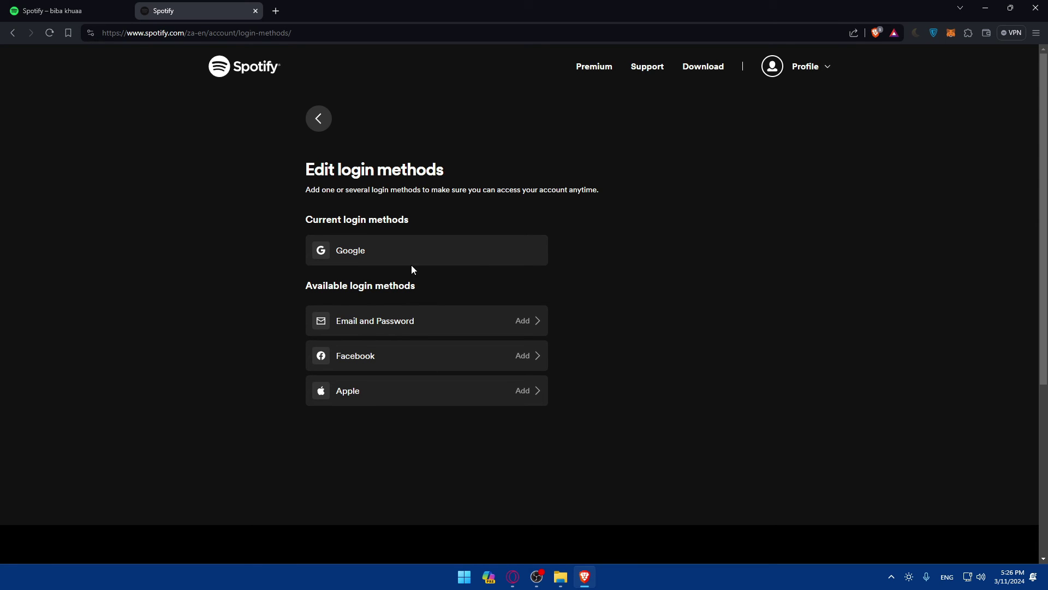